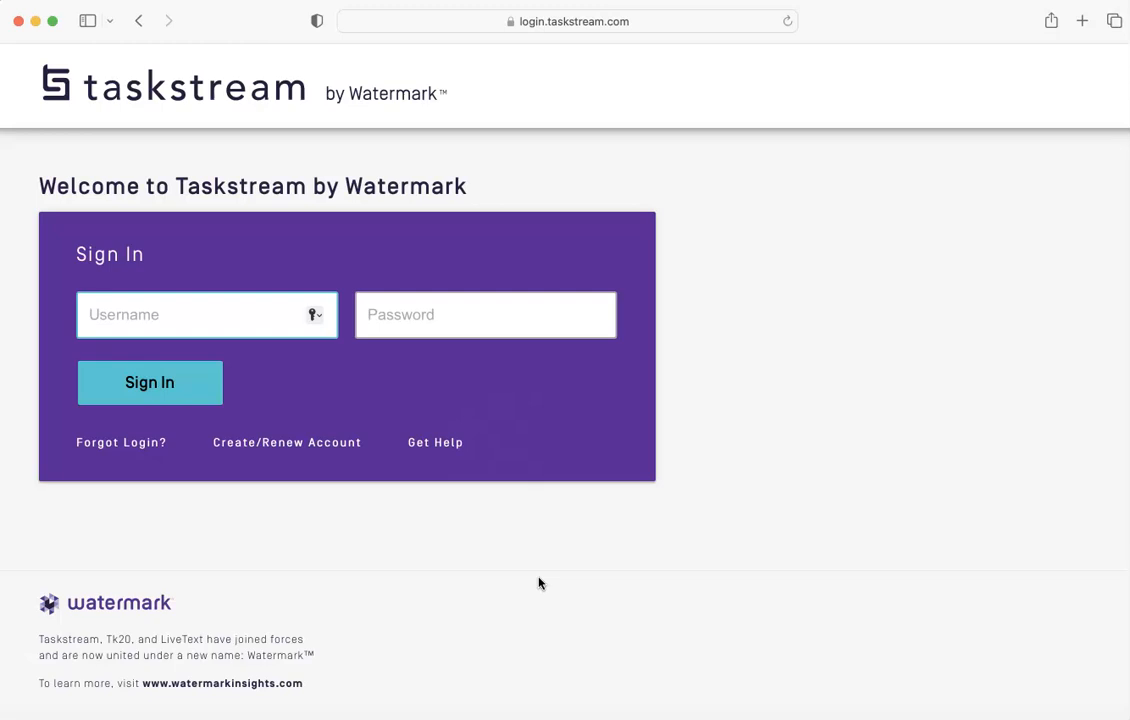
Step: Sign in to Taskstream using the saved username and password
{"action": "left_click", "coordinate": [312, 315]}
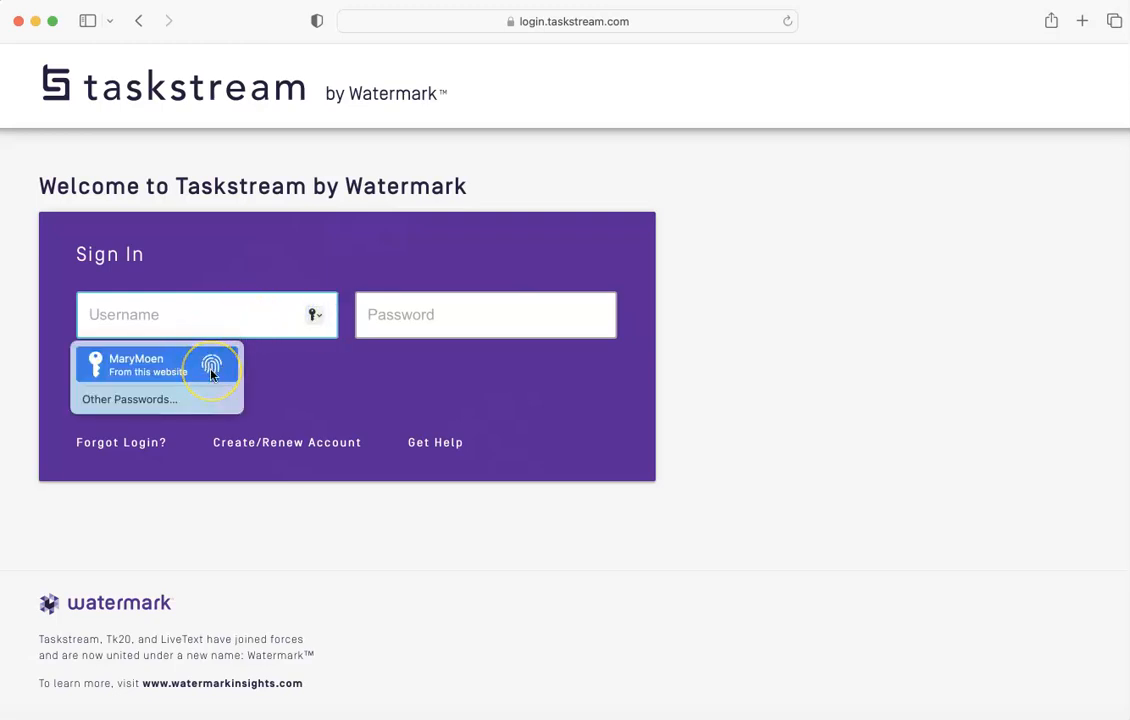
{"action": "left_click", "coordinate": [211, 372]}
{"action": "left_click", "coordinate": [143, 386]}
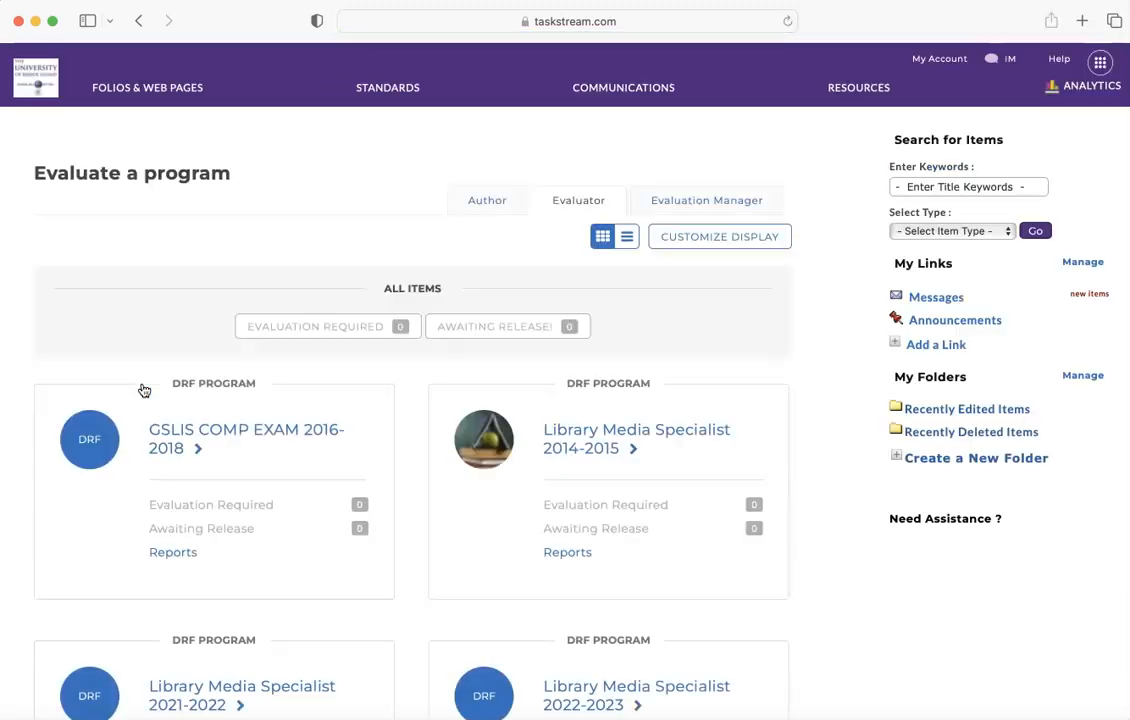
Step: Open the Library Media Specialist 2024 - 2025 program for evaluation
{"action": "scroll", "coordinate": [339, 474], "scroll_direction": "down", "scroll_amount": 5}
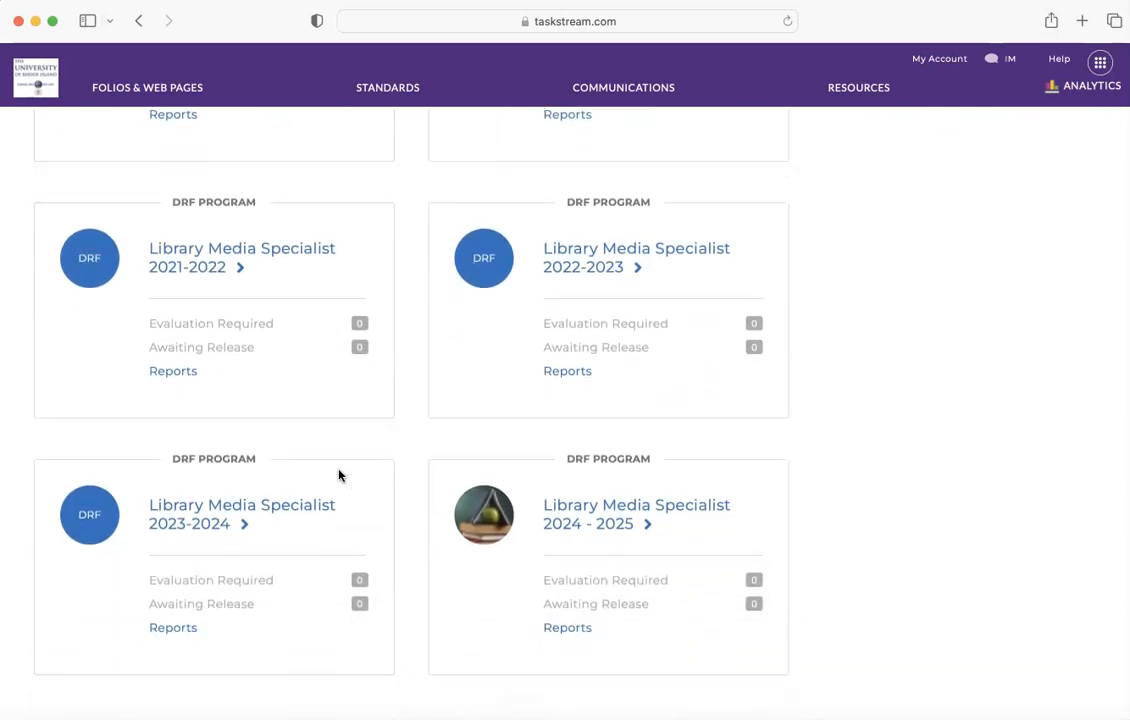
{"action": "scroll", "coordinate": [339, 474], "scroll_direction": "down", "scroll_amount": 2}
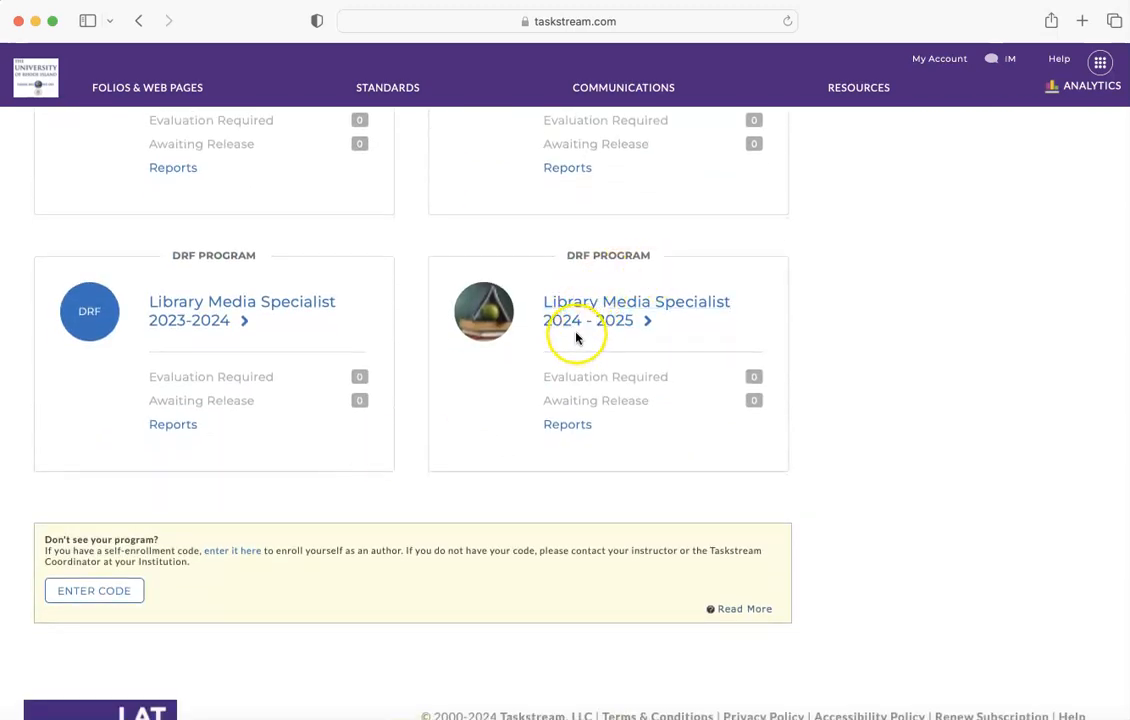
{"action": "left_click", "coordinate": [620, 312]}
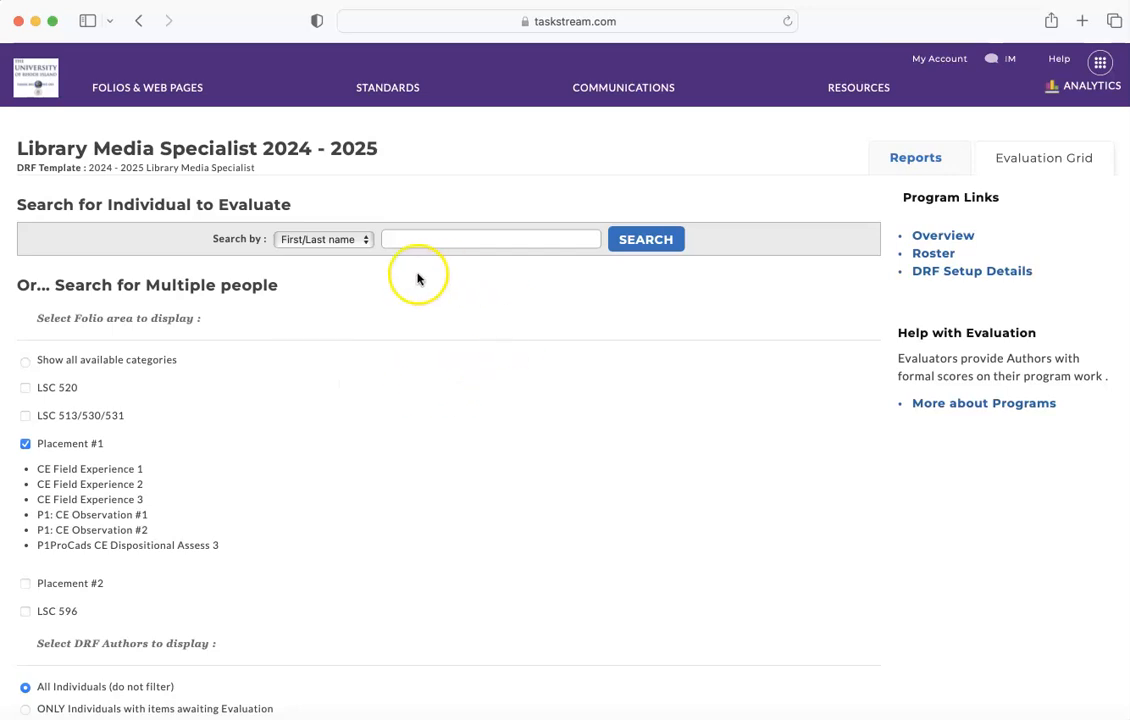
Step: Search for the individual to evaluate by entering the student's last name
{"action": "left_click", "coordinate": [395, 237]}
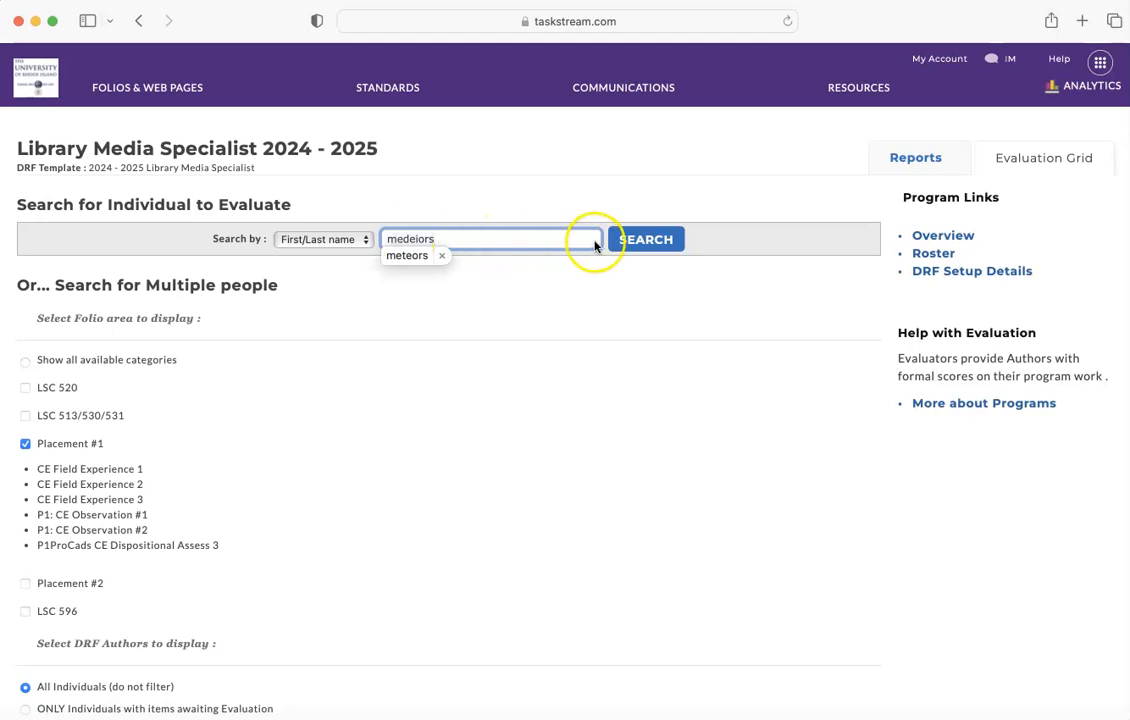
{"action": "key", "text": "BackSpace"}
{"action": "key", "text": "BackSpace"}
{"action": "key", "text": "BackSpace"}
{"action": "type", "text": "ros"}
{"action": "left_click", "coordinate": [646, 240]}
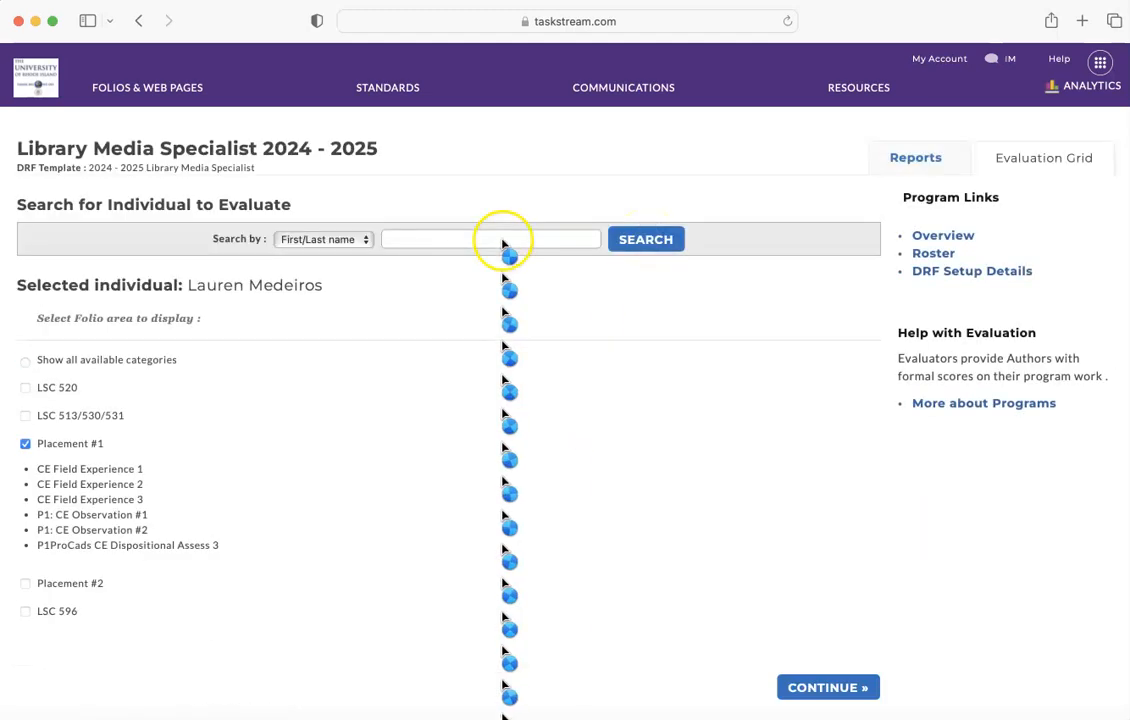
Step: Display the selected student's Placement #1 evaluation grid and open CE Field Experience 1 for scoring
{"action": "scroll", "coordinate": [472, 366], "scroll_direction": "down", "scroll_amount": 1}
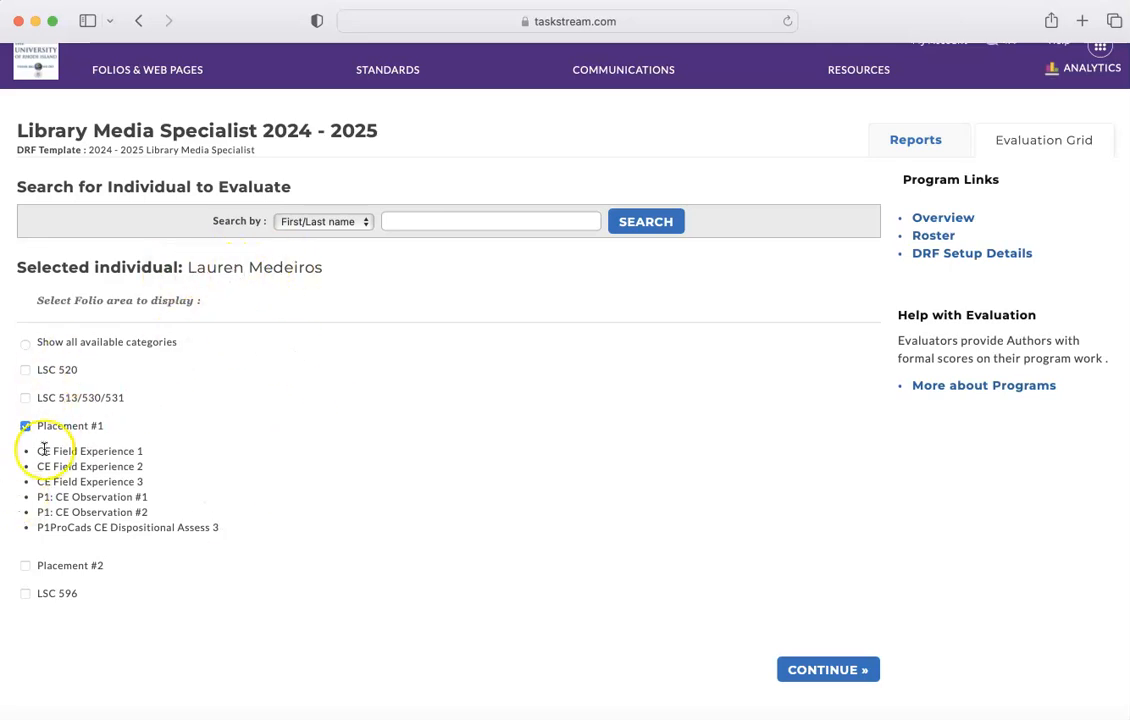
{"action": "left_click", "coordinate": [840, 670]}
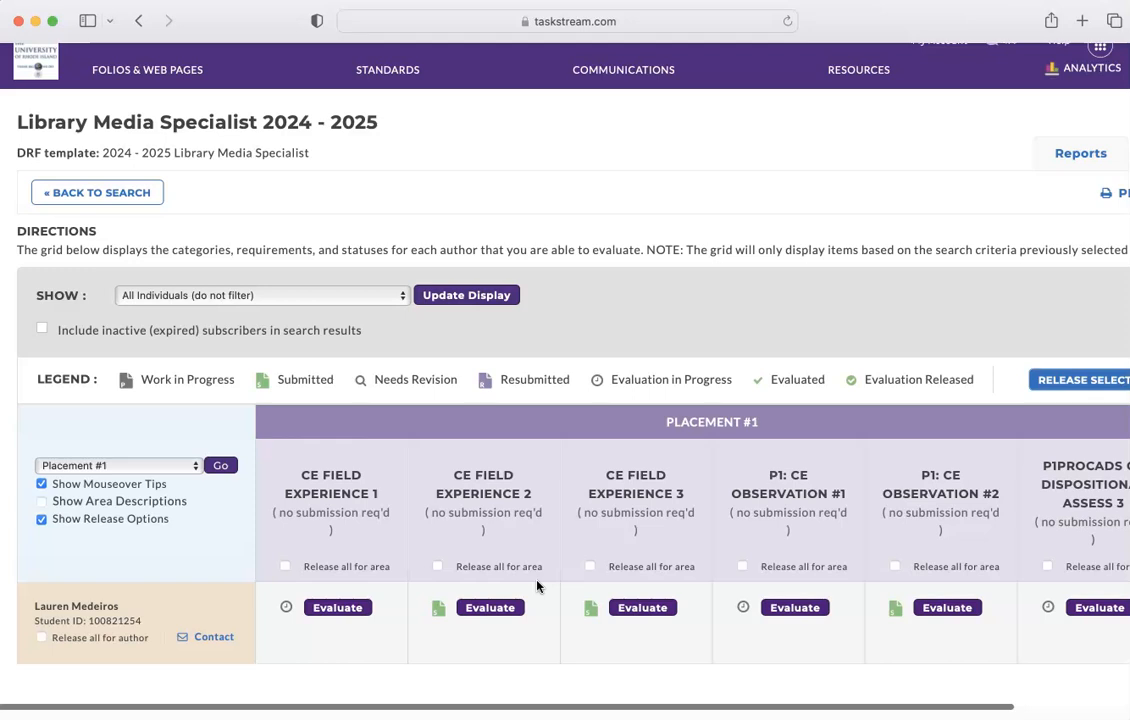
{"action": "left_click", "coordinate": [335, 608]}
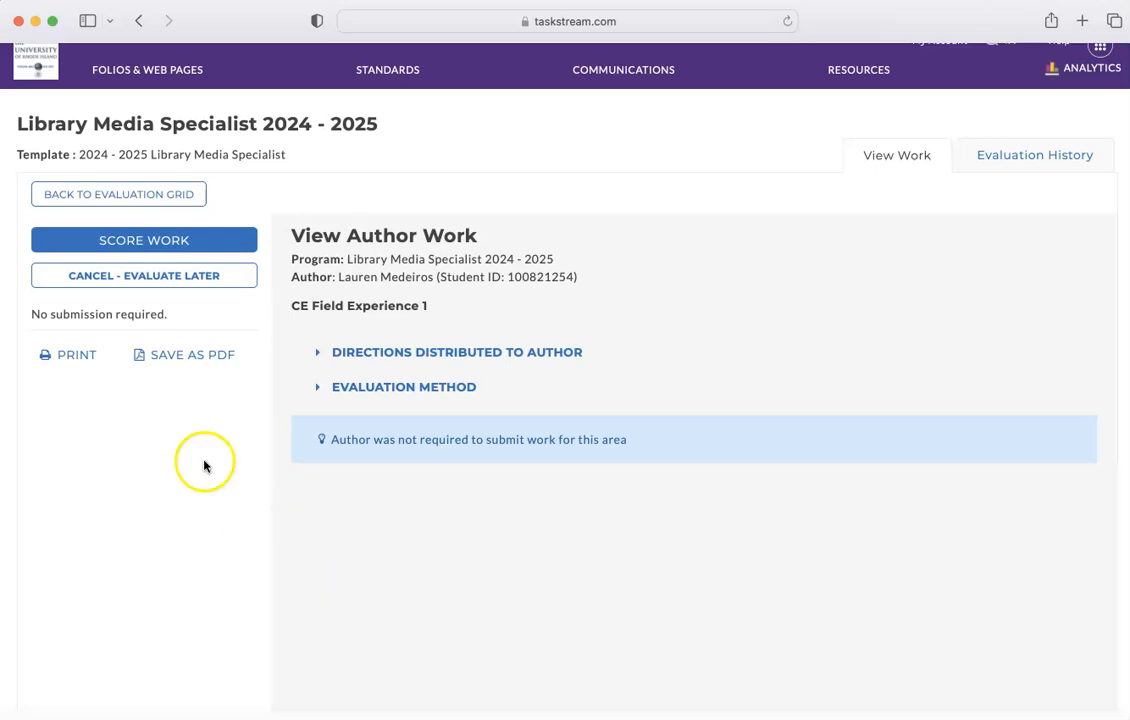
{"action": "left_click", "coordinate": [156, 242]}
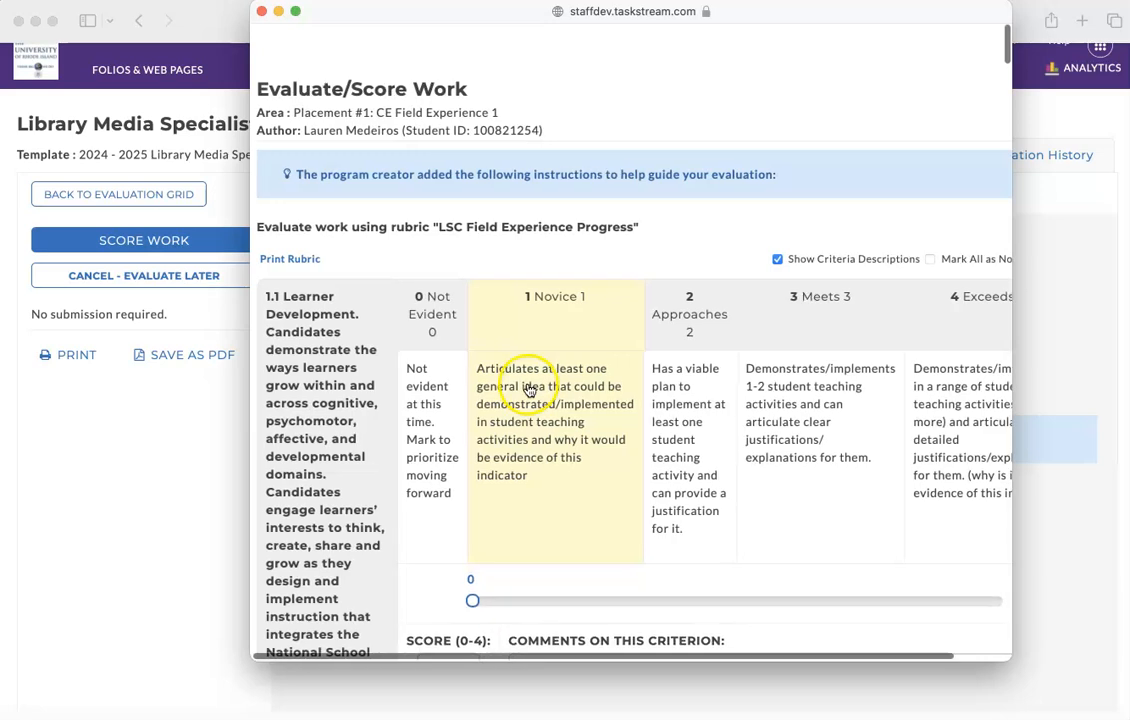
Step: Examine the LSC Field Experience Progress rubric criteria from 1.1 Learner Development to 2.1 Planning for instruction
{"action": "scroll", "coordinate": [311, 360], "scroll_direction": "down", "scroll_amount": 1}
{"action": "scroll", "coordinate": [311, 360], "scroll_direction": "down", "scroll_amount": 4}
{"action": "scroll", "coordinate": [311, 360], "scroll_direction": "up", "scroll_amount": 2}
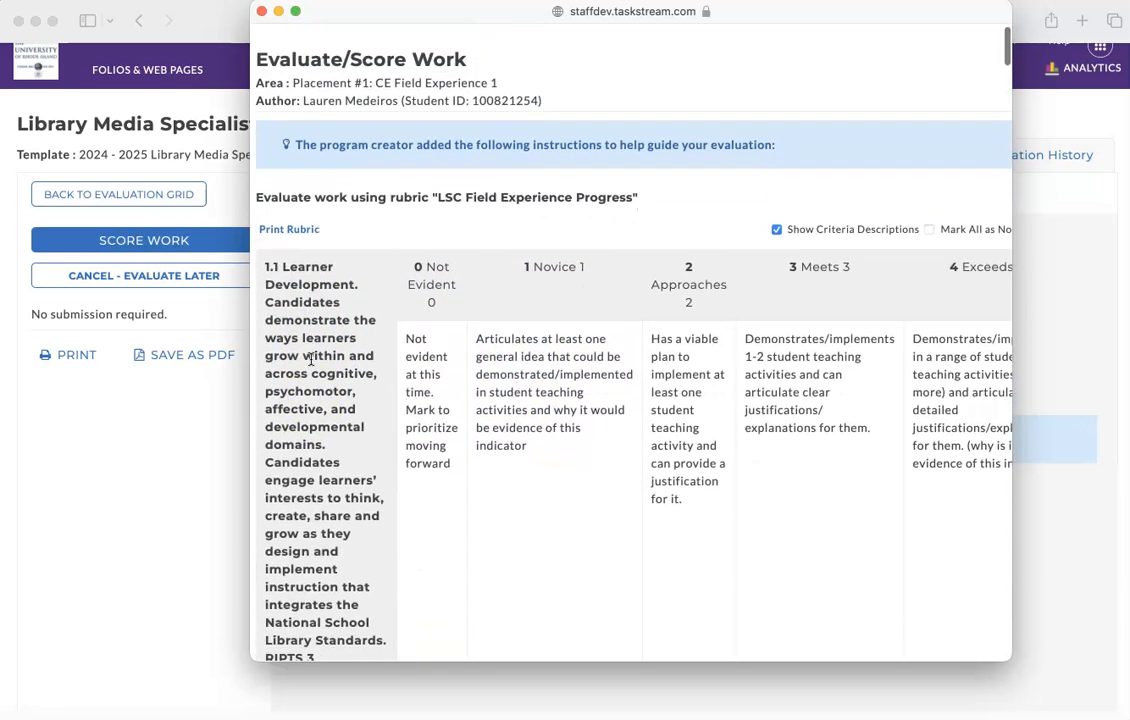
{"action": "scroll", "coordinate": [311, 360], "scroll_direction": "down", "scroll_amount": 3}
{"action": "scroll", "coordinate": [311, 360], "scroll_direction": "up", "scroll_amount": 5}
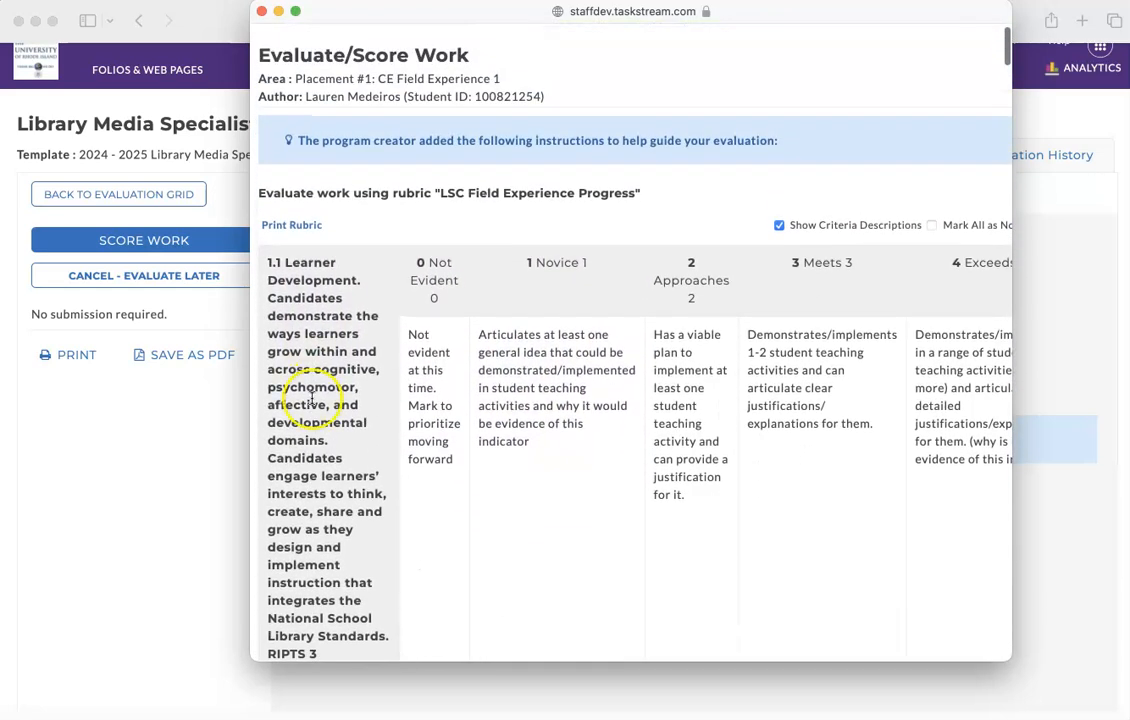
{"action": "scroll", "coordinate": [288, 430], "scroll_direction": "down", "scroll_amount": 2}
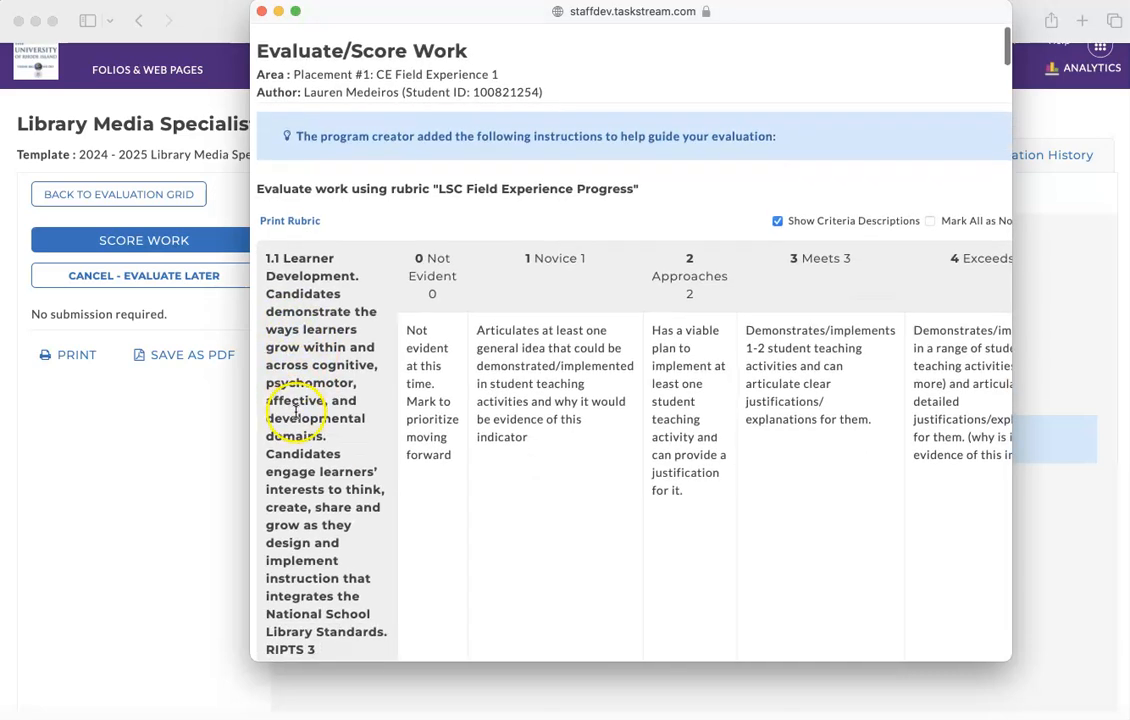
{"action": "scroll", "coordinate": [291, 452], "scroll_direction": "down", "scroll_amount": 2}
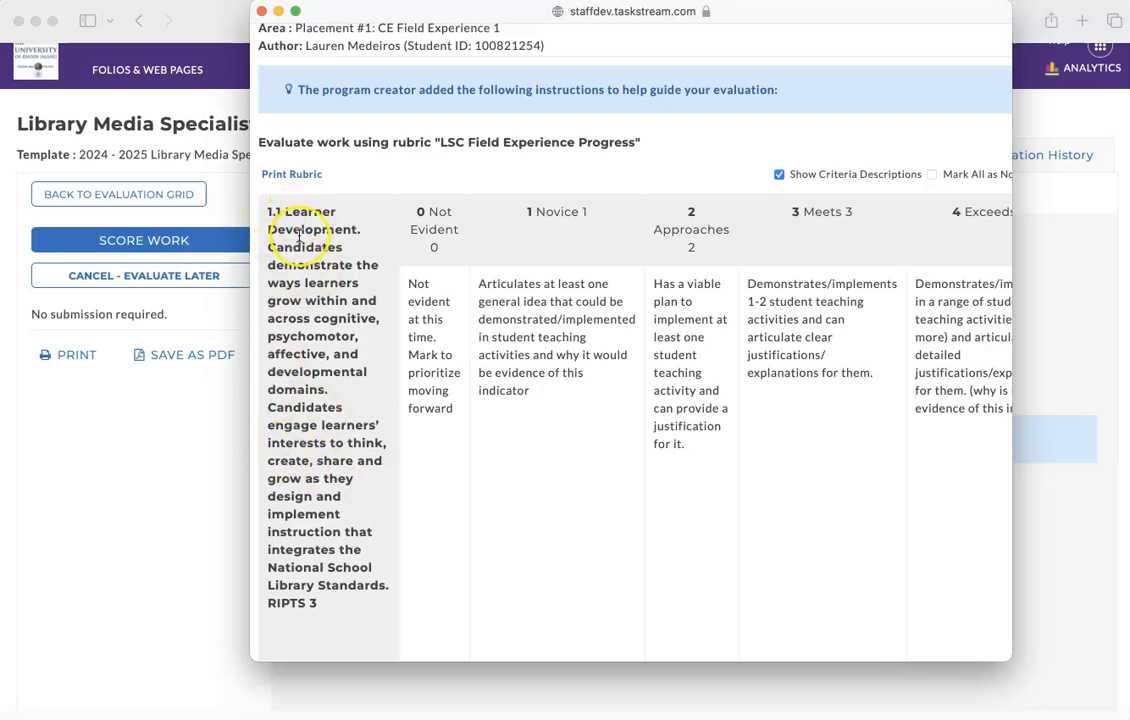
{"action": "scroll", "coordinate": [310, 380], "scroll_direction": "down", "scroll_amount": 1}
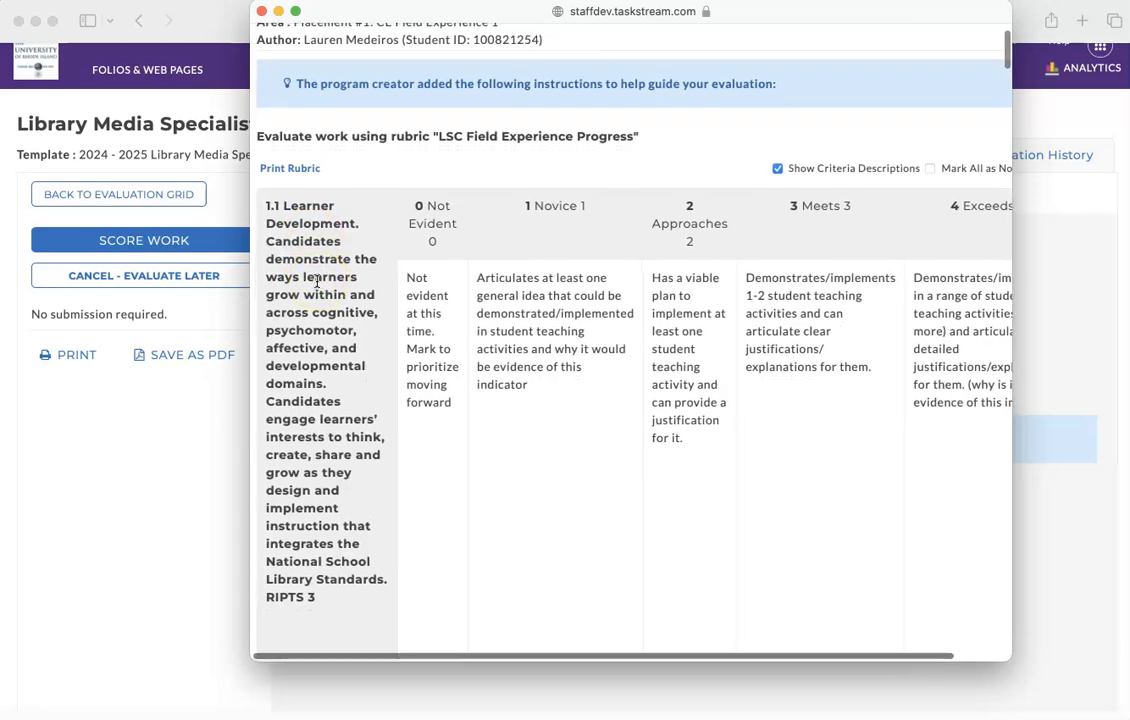
{"action": "scroll", "coordinate": [310, 385], "scroll_direction": "down", "scroll_amount": 5}
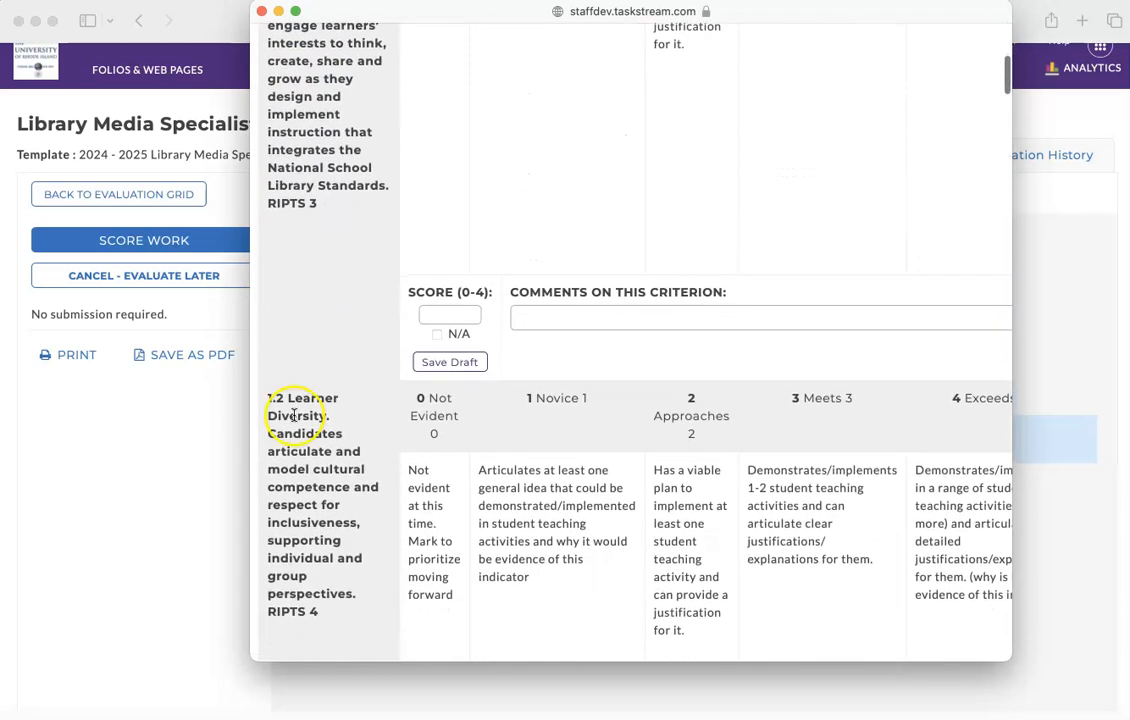
{"action": "scroll", "coordinate": [295, 400], "scroll_direction": "down", "scroll_amount": 1}
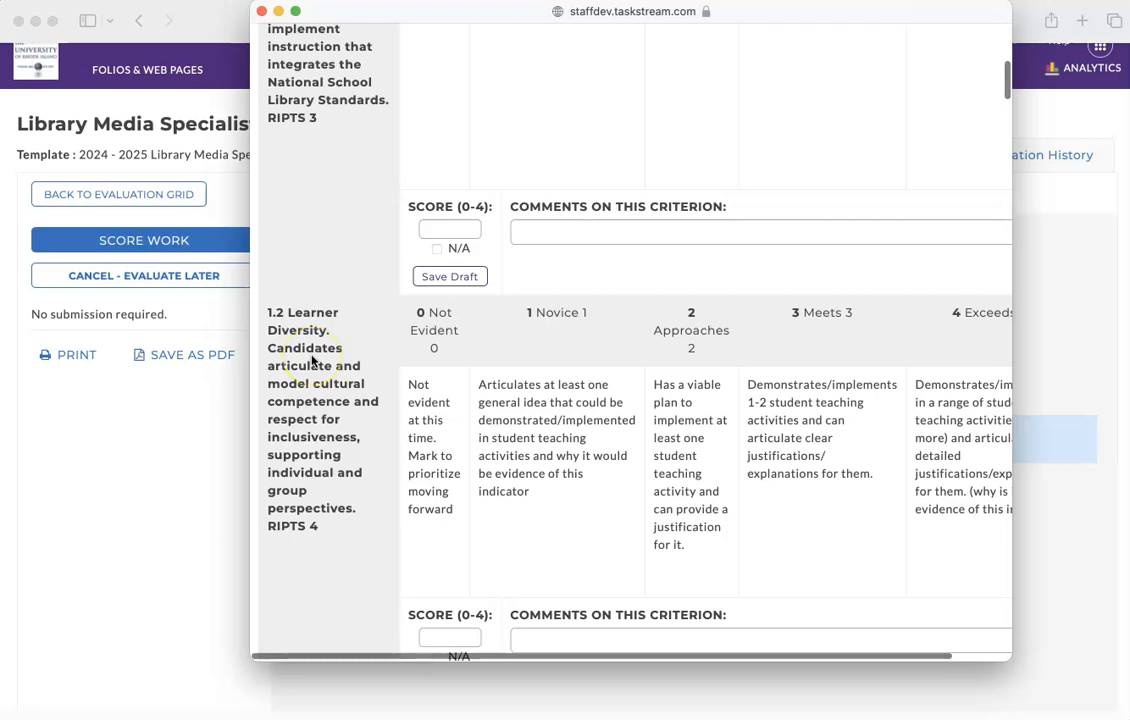
{"action": "scroll", "coordinate": [312, 360], "scroll_direction": "down", "scroll_amount": 5}
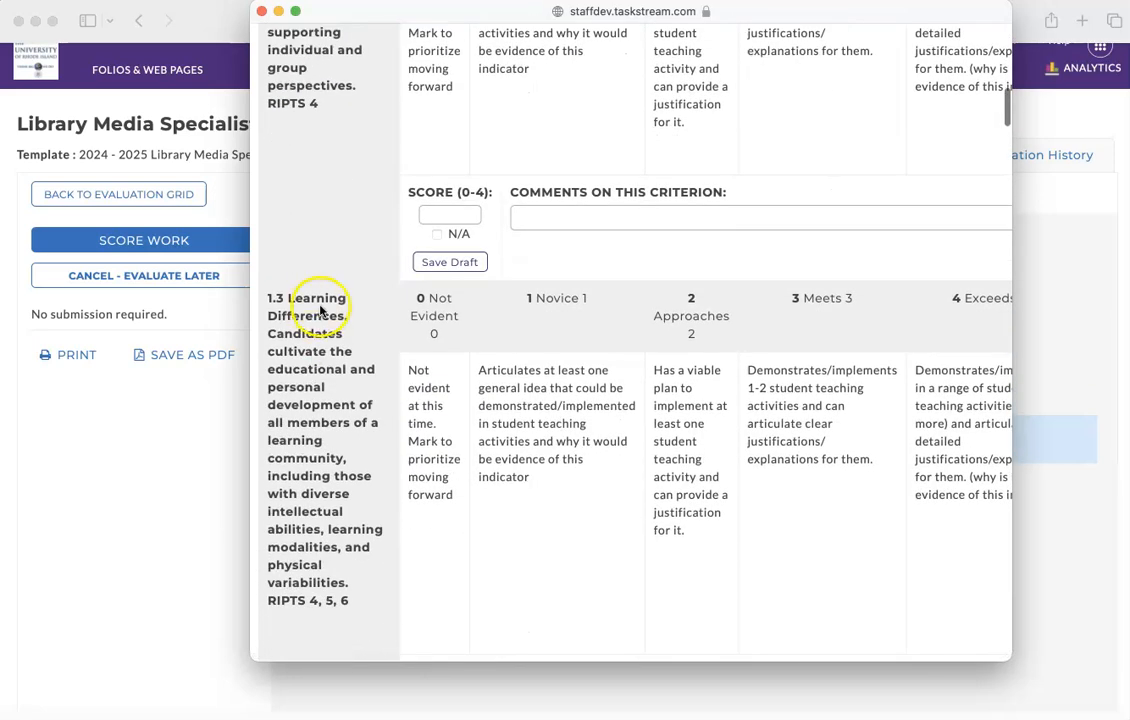
{"action": "scroll", "coordinate": [320, 312], "scroll_direction": "down", "scroll_amount": 4}
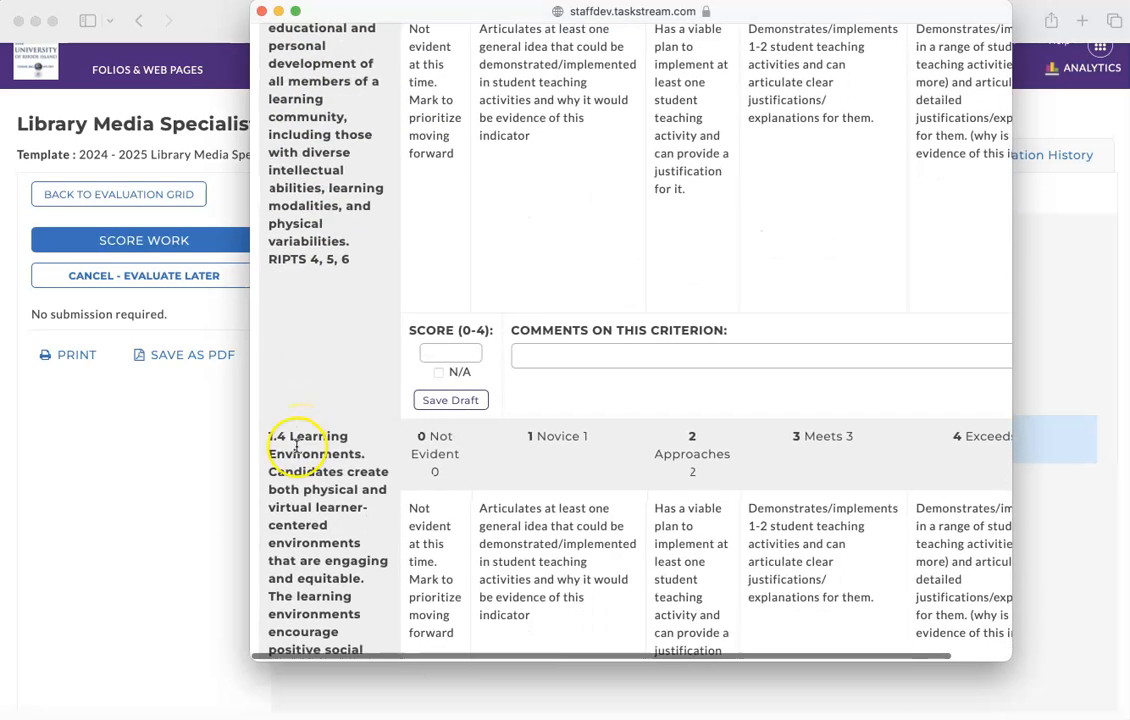
{"action": "scroll", "coordinate": [290, 452], "scroll_direction": "down", "scroll_amount": 6}
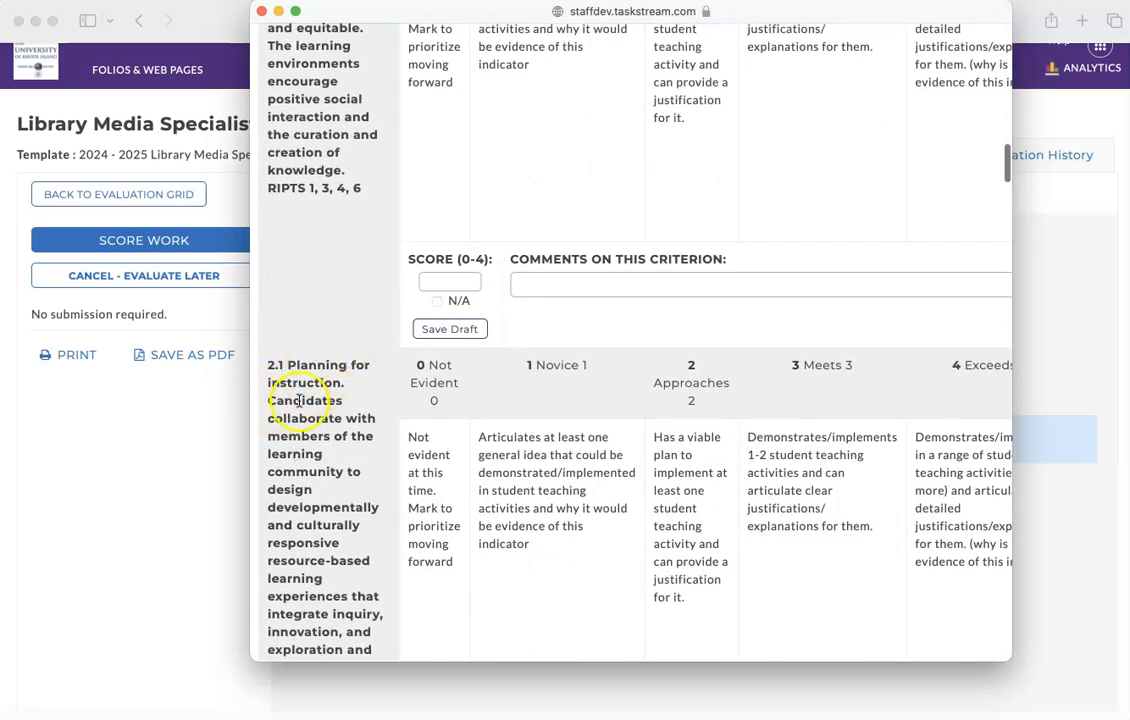
{"action": "scroll", "coordinate": [304, 415], "scroll_direction": "up", "scroll_amount": 1}
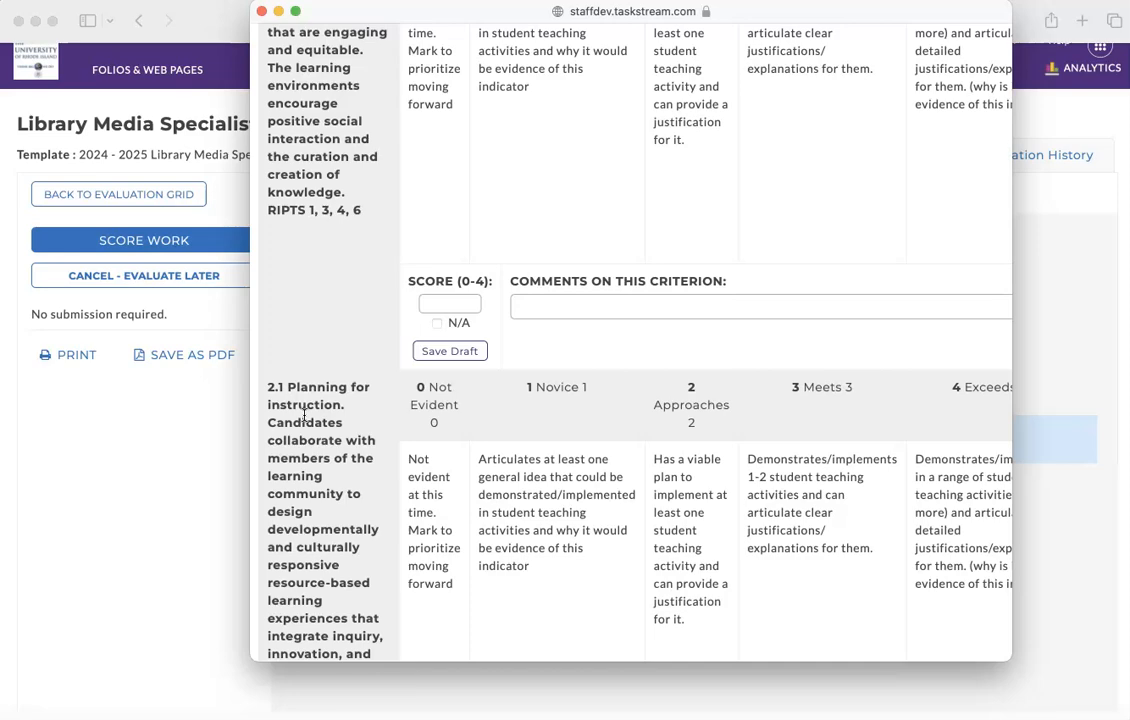
{"action": "scroll", "coordinate": [304, 415], "scroll_direction": "up", "scroll_amount": 12}
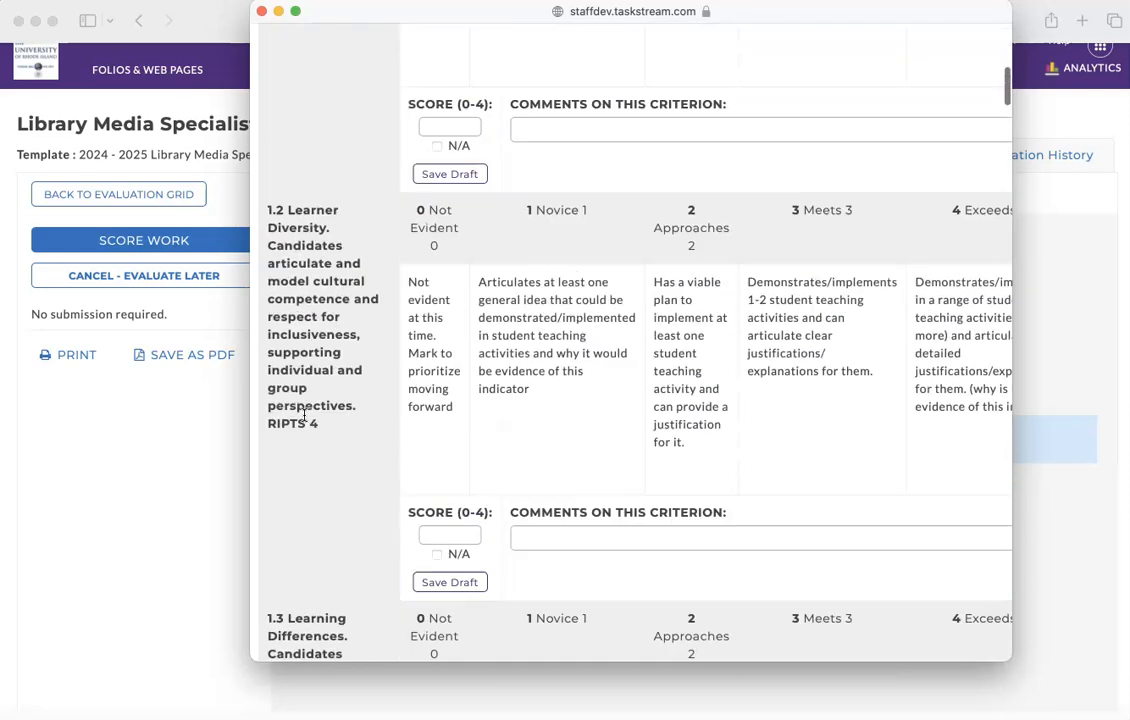
{"action": "scroll", "coordinate": [295, 480], "scroll_direction": "up", "scroll_amount": 10}
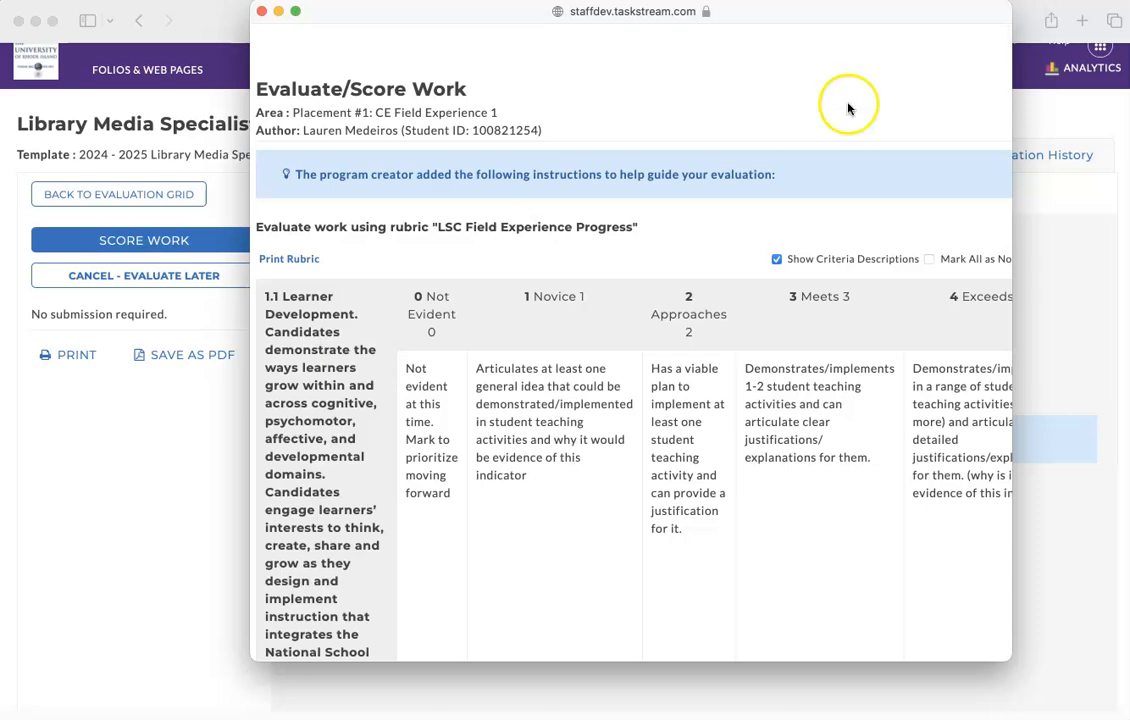
Step: Widen the scoring window to fit all rubric columns and score criterion 1.1 Learner Development as 2 Approaches
{"action": "left_click_drag", "start_coordinate": [1012, 176], "coordinate": [1052, 162]}
{"action": "left_click_drag", "start_coordinate": [1111, 171], "coordinate": [1113, 171]}
{"action": "left_click", "coordinate": [408, 378]}
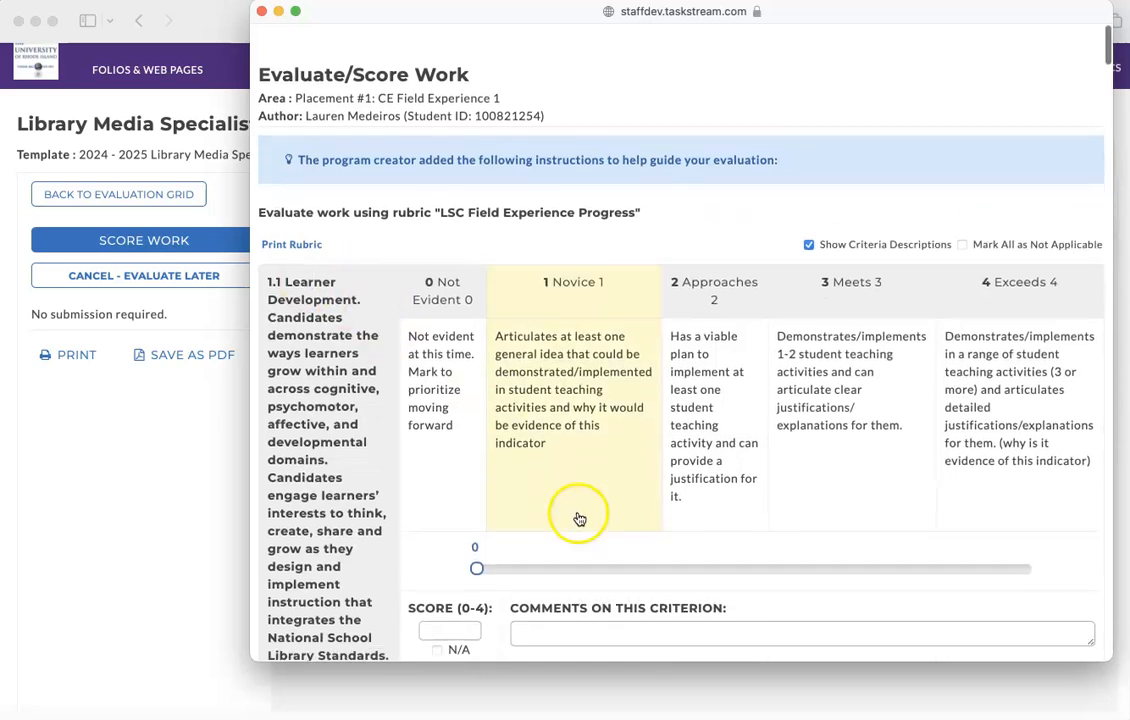
{"action": "scroll", "coordinate": [575, 517], "scroll_direction": "down", "scroll_amount": 2}
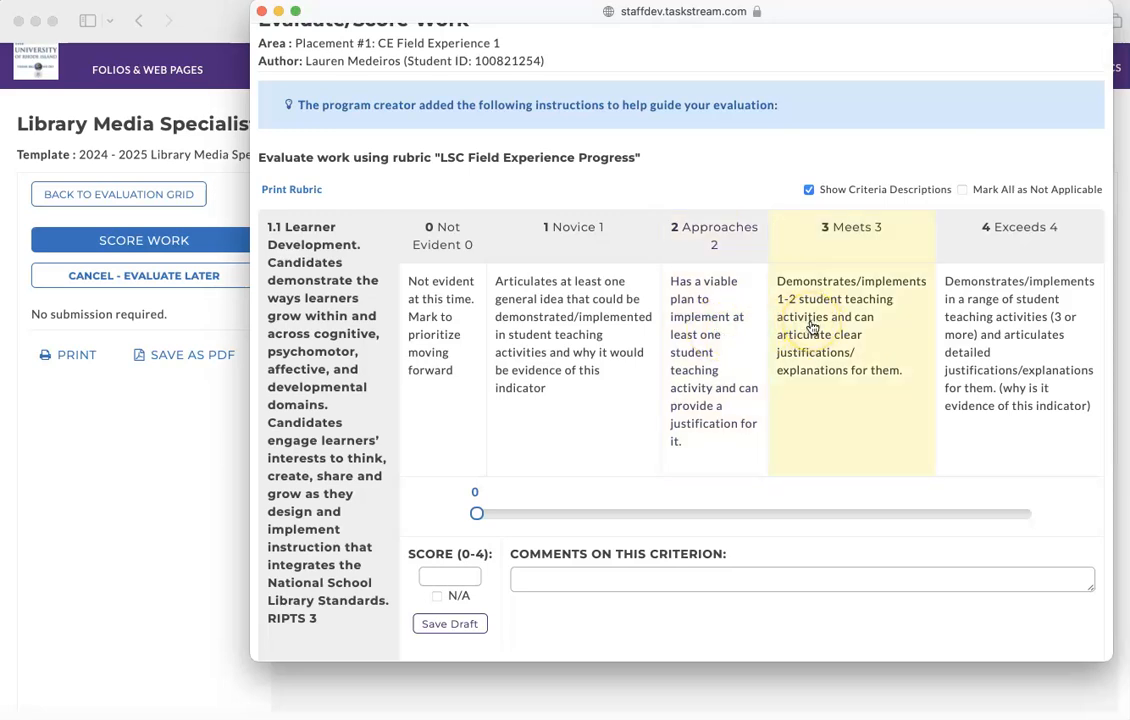
{"action": "left_click", "coordinate": [707, 318]}
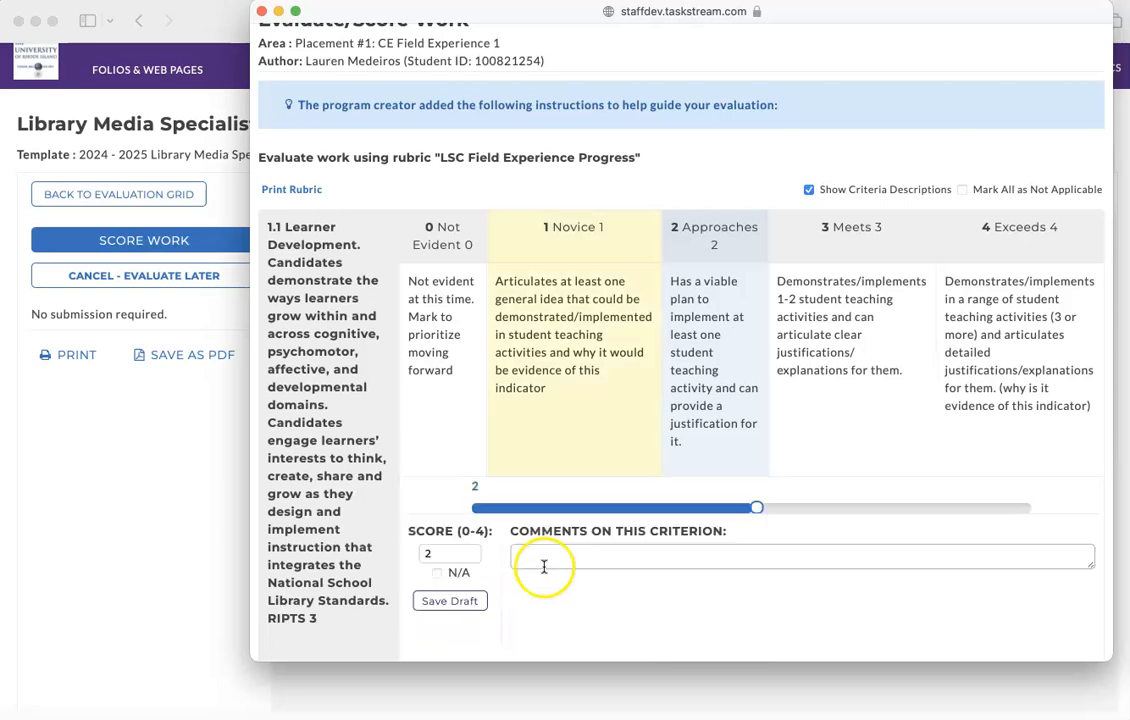
Step: Score criterion 1.2 Learner Diversity as 3 Meets
{"action": "scroll", "coordinate": [544, 568], "scroll_direction": "down", "scroll_amount": 3}
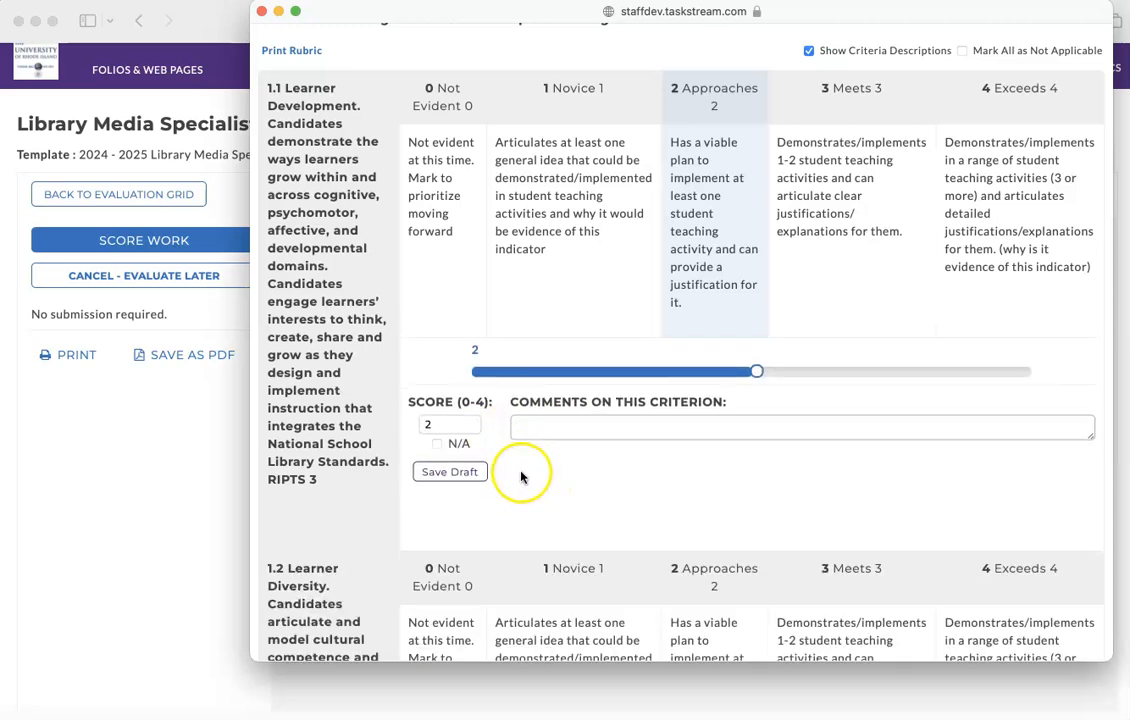
{"action": "scroll", "coordinate": [520, 477], "scroll_direction": "down", "scroll_amount": 5}
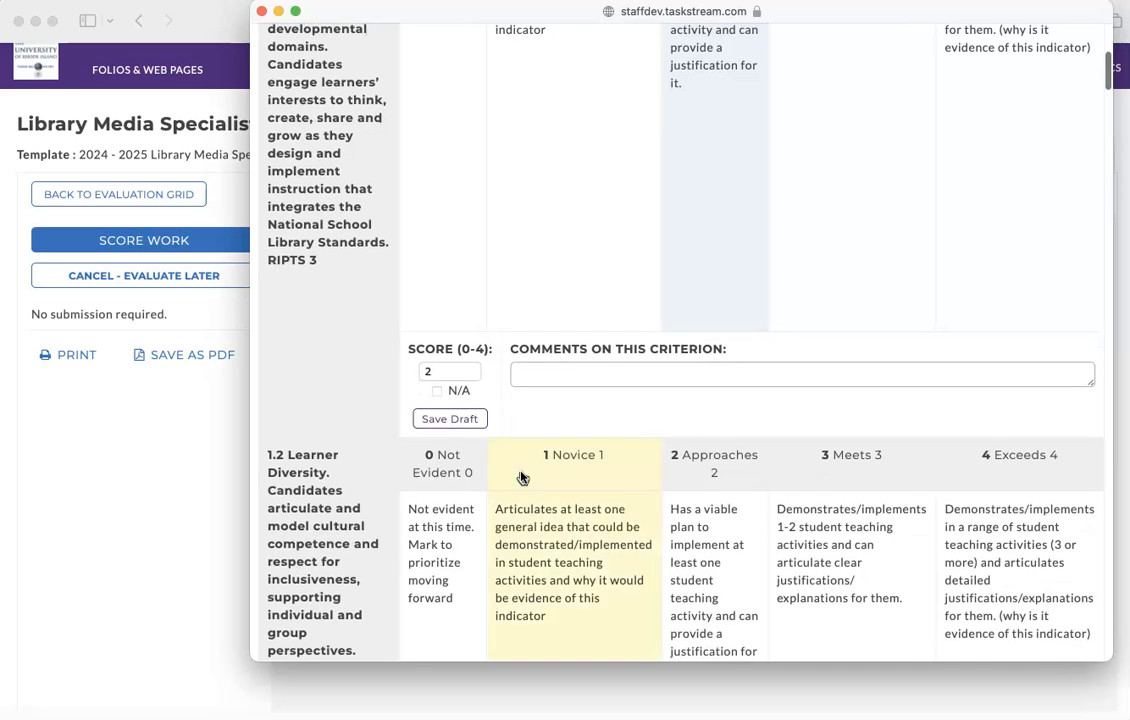
{"action": "scroll", "coordinate": [503, 480], "scroll_direction": "down", "scroll_amount": 4}
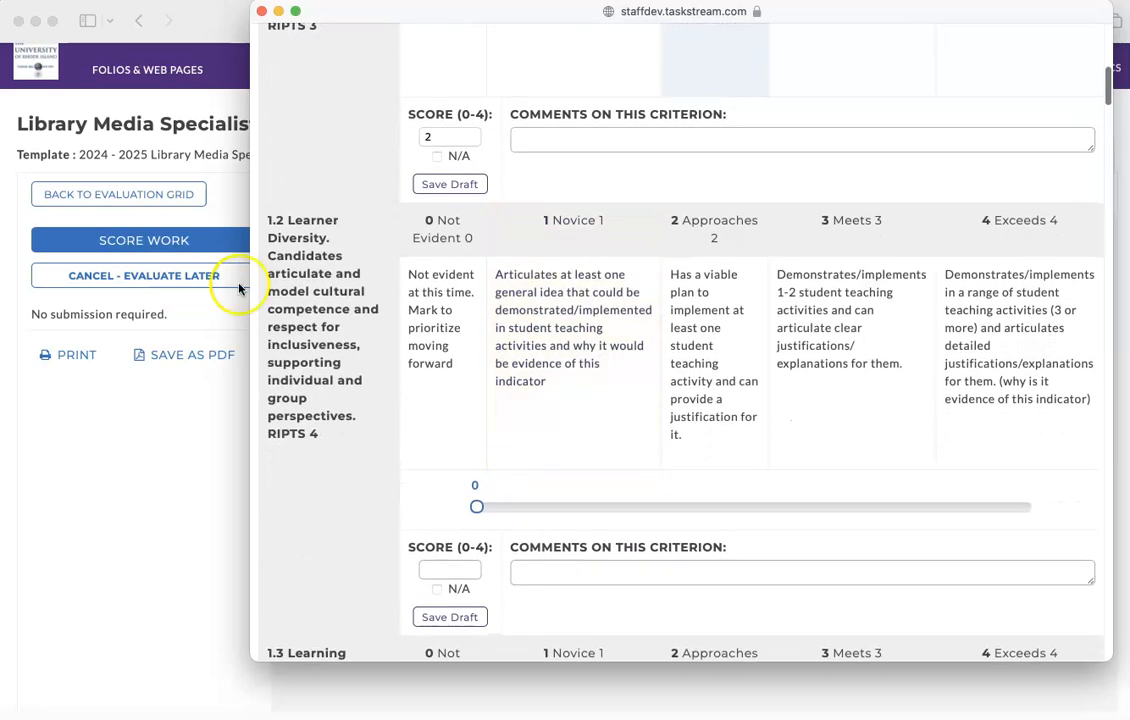
{"action": "scroll", "coordinate": [668, 330], "scroll_direction": "down", "scroll_amount": 2}
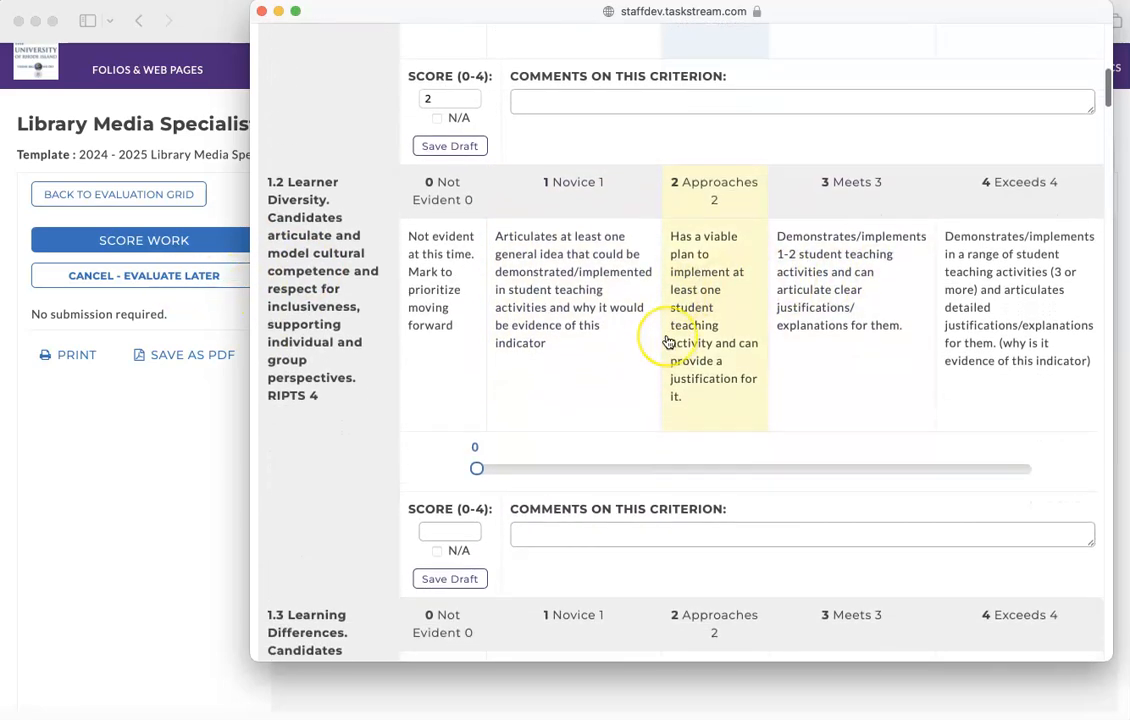
{"action": "left_click", "coordinate": [818, 302]}
Step: Examine the remaining rubric criteria from 1.3 Learning Differences through 5.4 Ethical practice
{"action": "scroll", "coordinate": [729, 373], "scroll_direction": "down", "scroll_amount": 5}
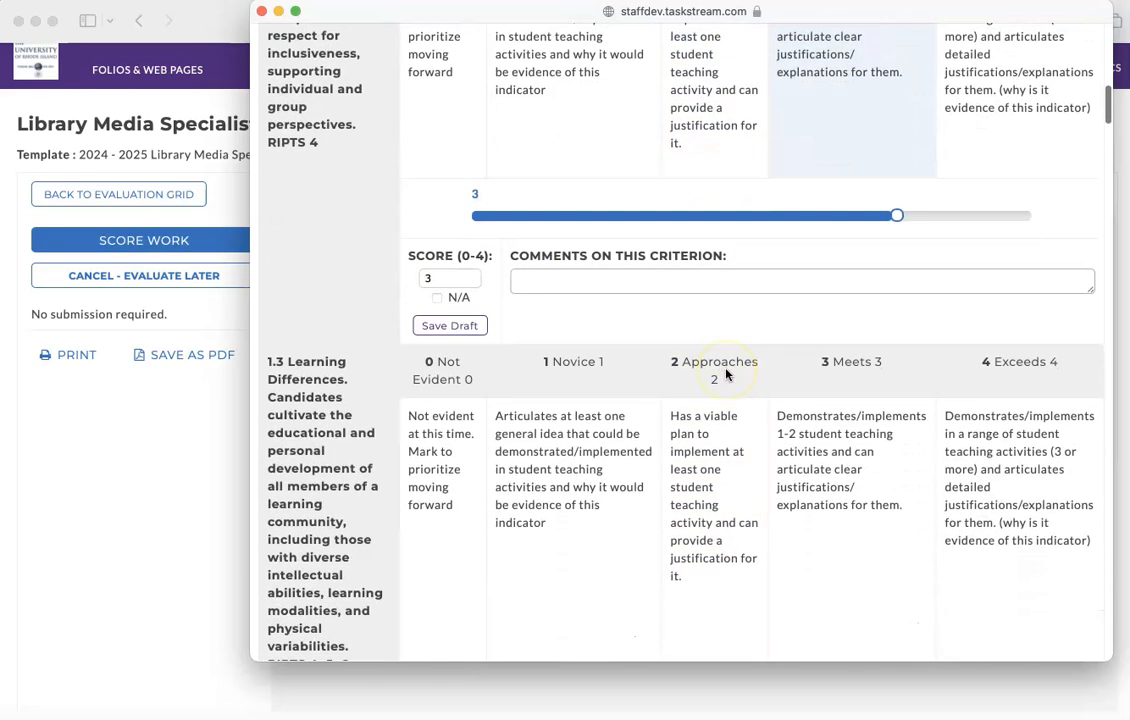
{"action": "scroll", "coordinate": [727, 373], "scroll_direction": "down", "scroll_amount": 20}
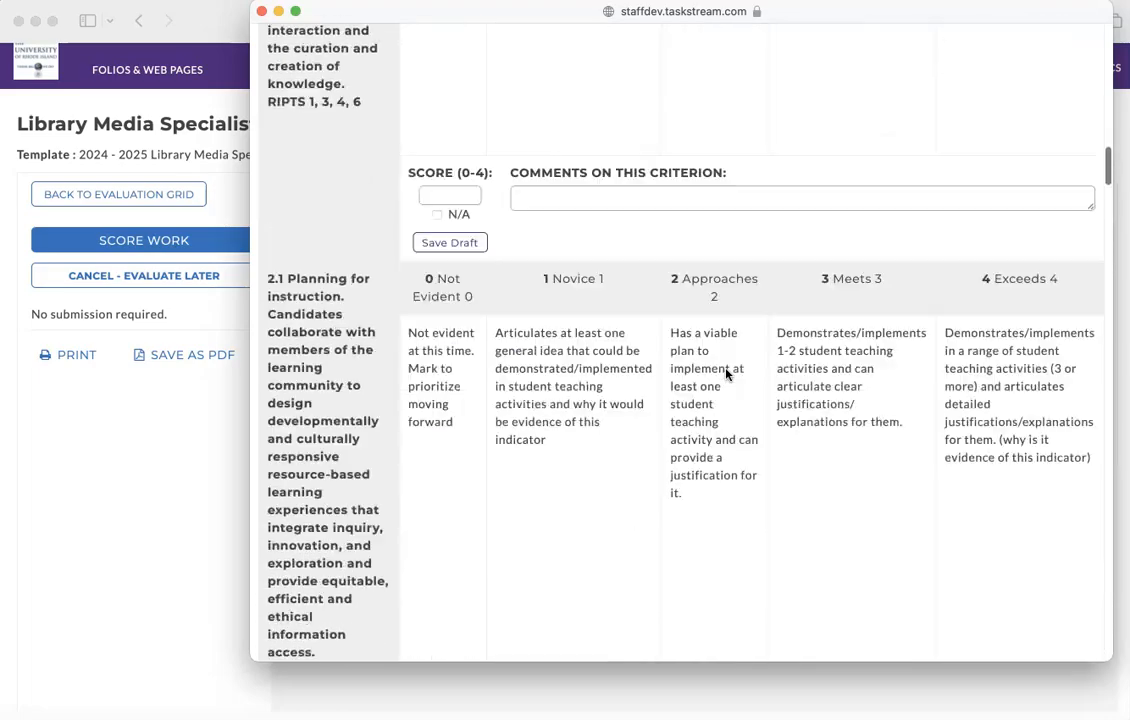
{"action": "scroll", "coordinate": [727, 373], "scroll_direction": "down", "scroll_amount": 20}
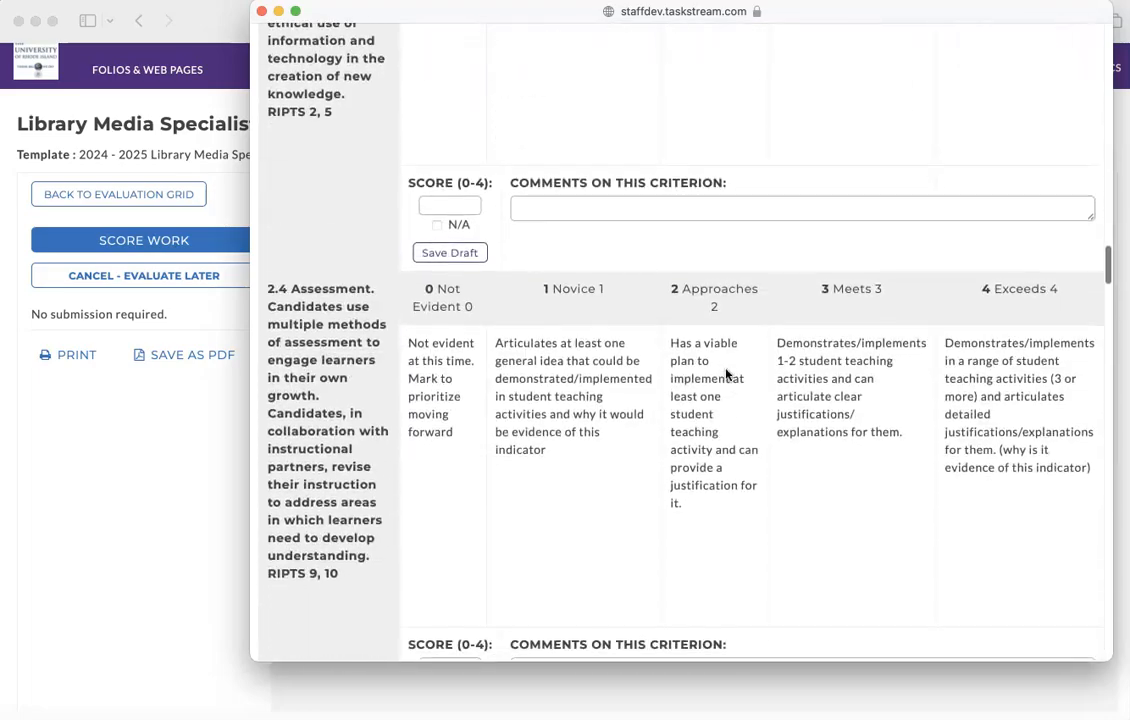
{"action": "scroll", "coordinate": [727, 374], "scroll_direction": "down", "scroll_amount": 20}
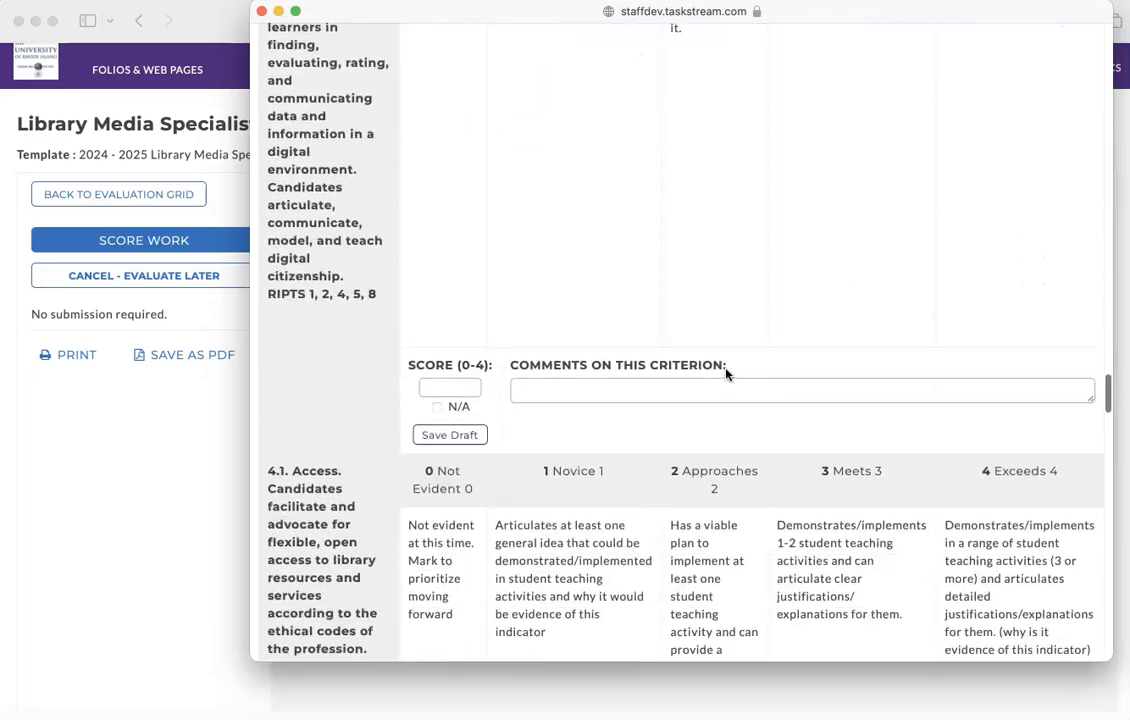
{"action": "scroll", "coordinate": [727, 374], "scroll_direction": "down", "scroll_amount": 20}
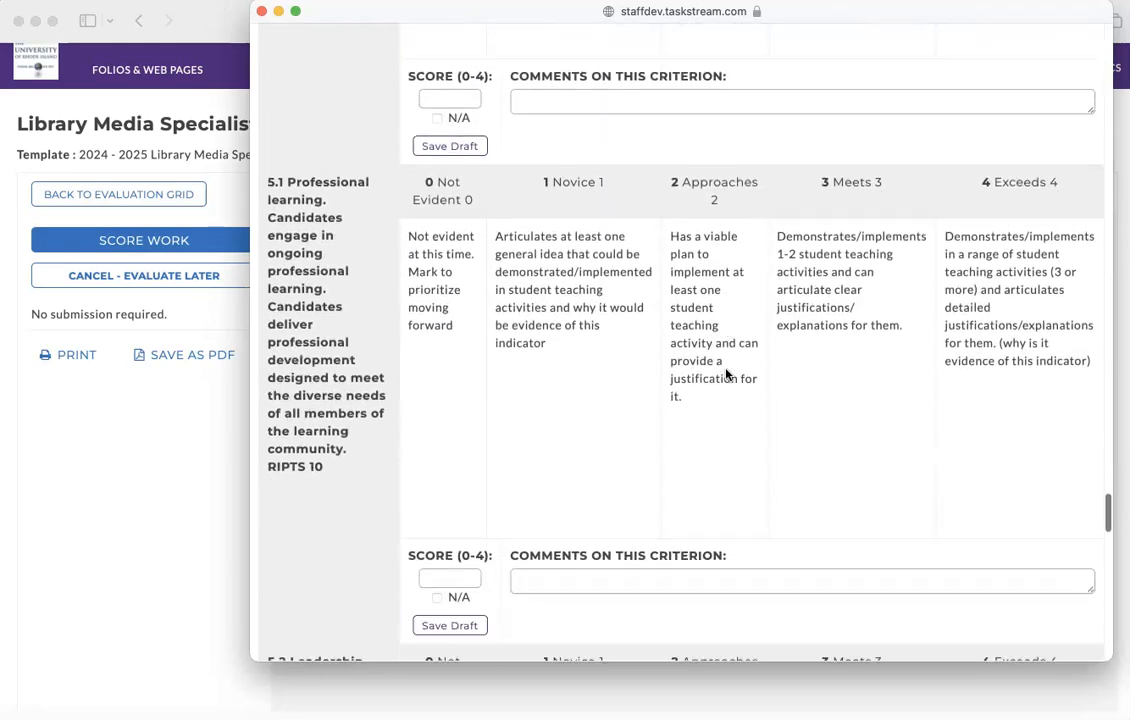
{"action": "scroll", "coordinate": [727, 374], "scroll_direction": "down", "scroll_amount": 18}
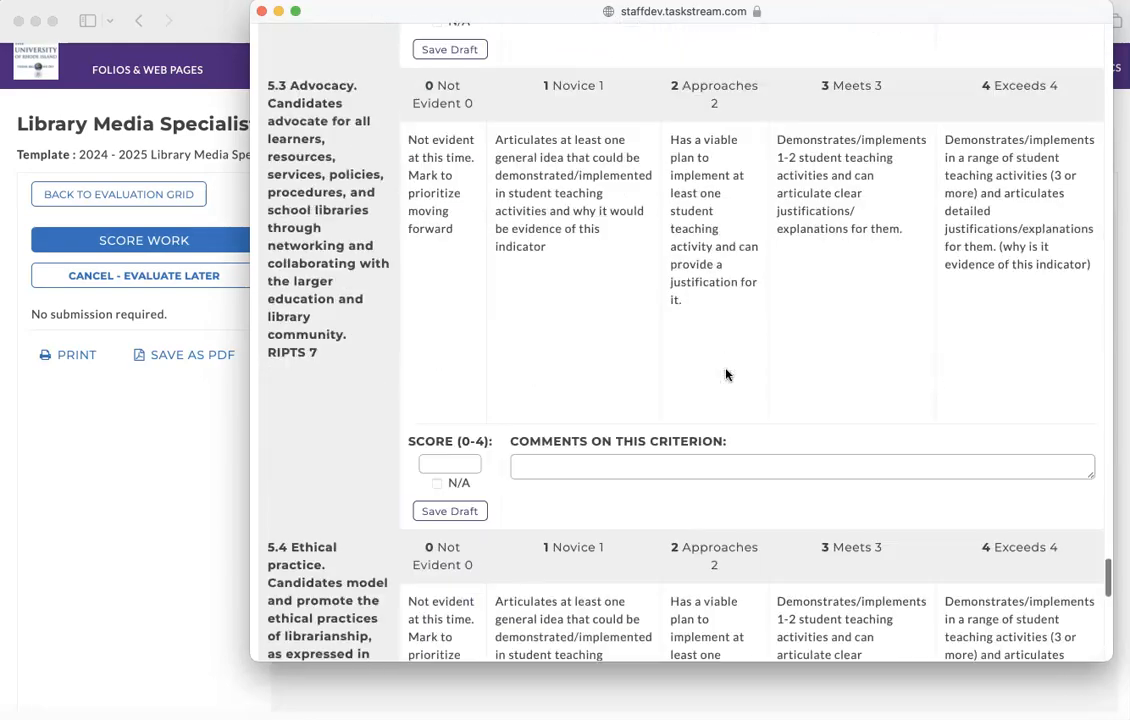
{"action": "scroll", "coordinate": [727, 374], "scroll_direction": "down", "scroll_amount": 8}
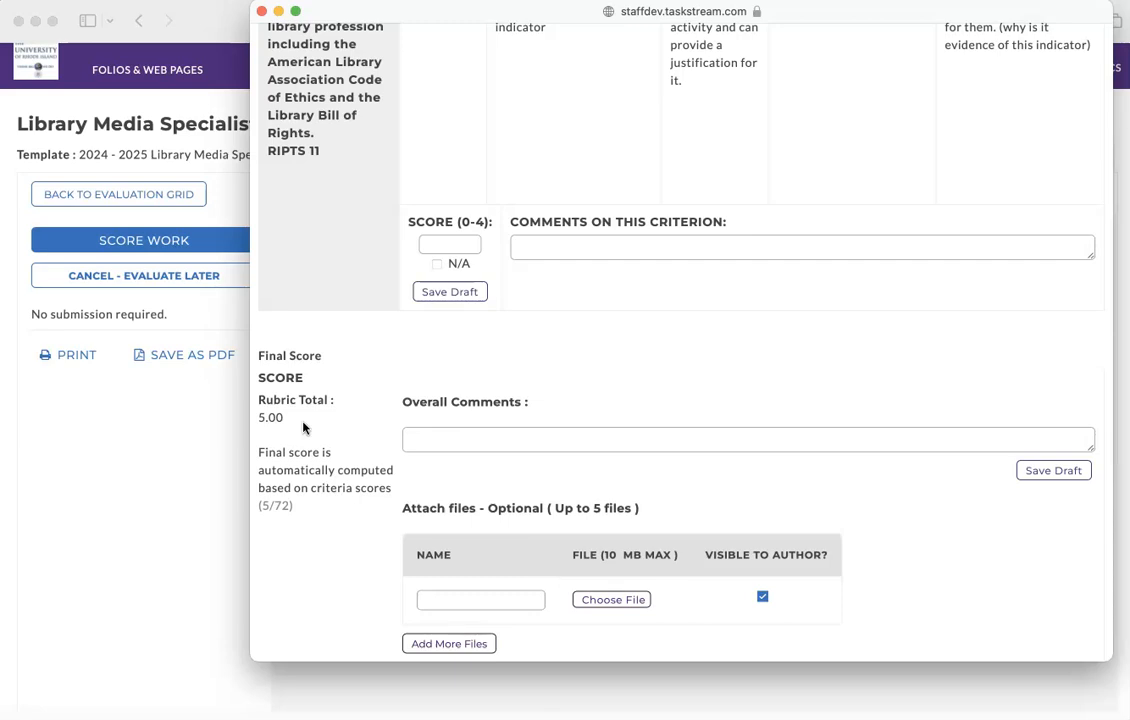
Step: Review the final score, overall comments, optional file attachments and next-step options below the rubric
{"action": "left_click", "coordinate": [600, 398]}
{"action": "scroll", "coordinate": [600, 400], "scroll_direction": "down", "scroll_amount": 2}
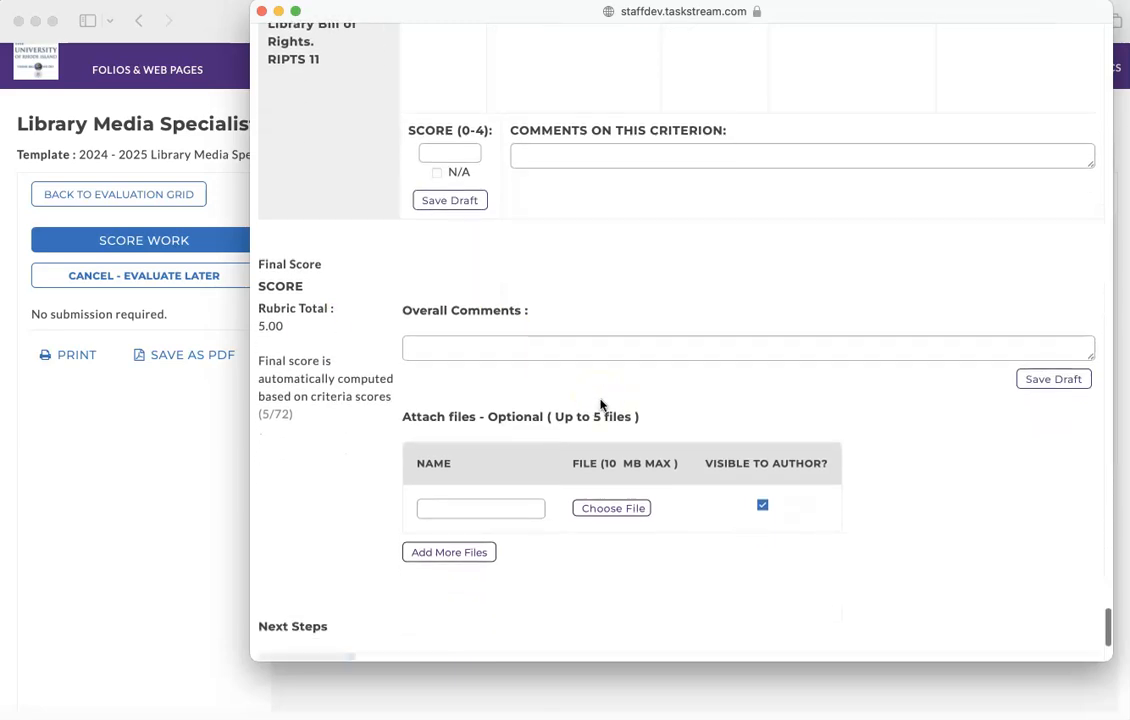
{"action": "scroll", "coordinate": [600, 400], "scroll_direction": "down", "scroll_amount": 2}
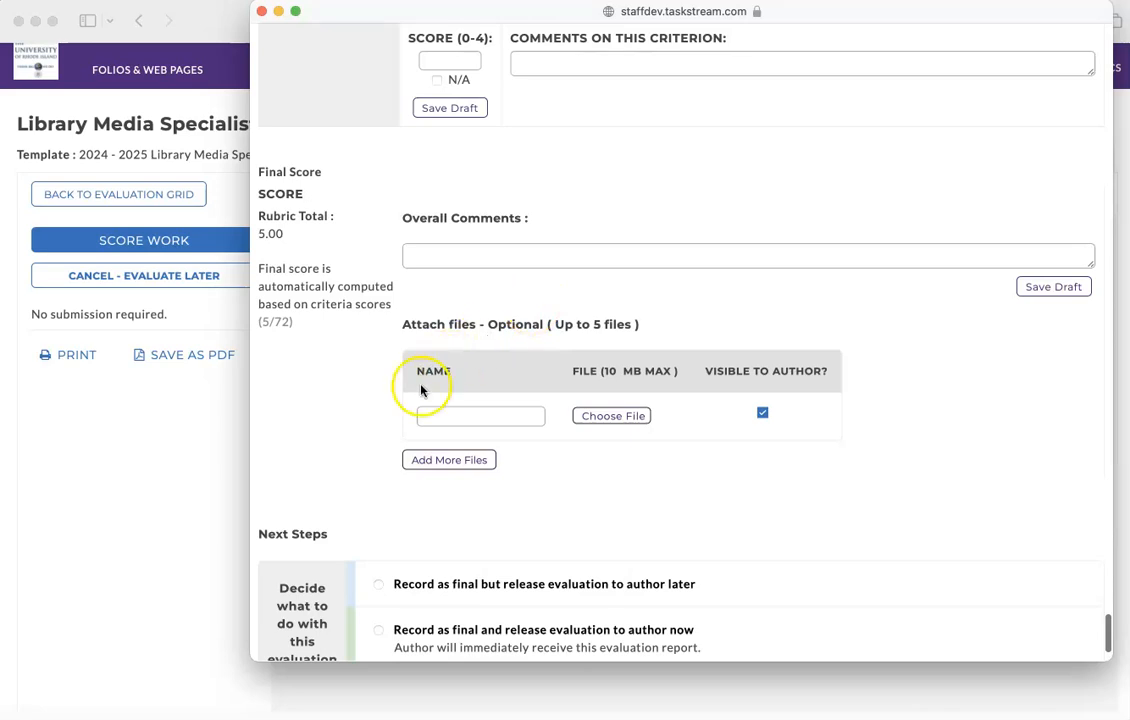
{"action": "scroll", "coordinate": [400, 405], "scroll_direction": "down", "scroll_amount": 1}
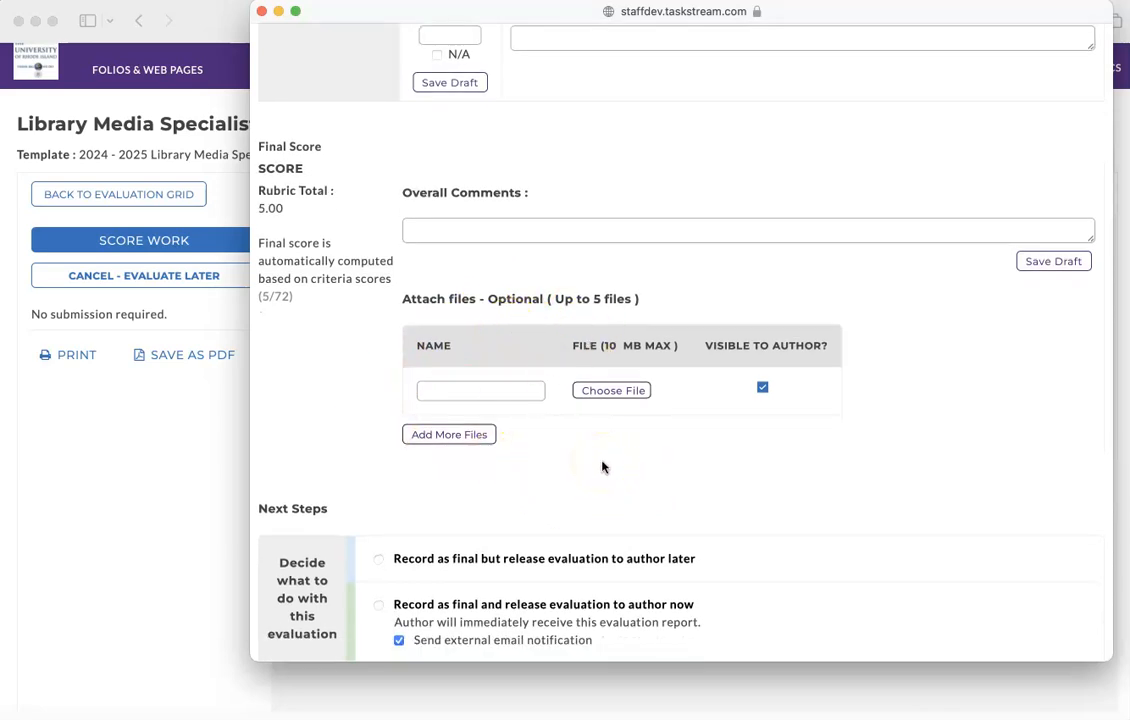
{"action": "scroll", "coordinate": [601, 465], "scroll_direction": "down", "scroll_amount": 1}
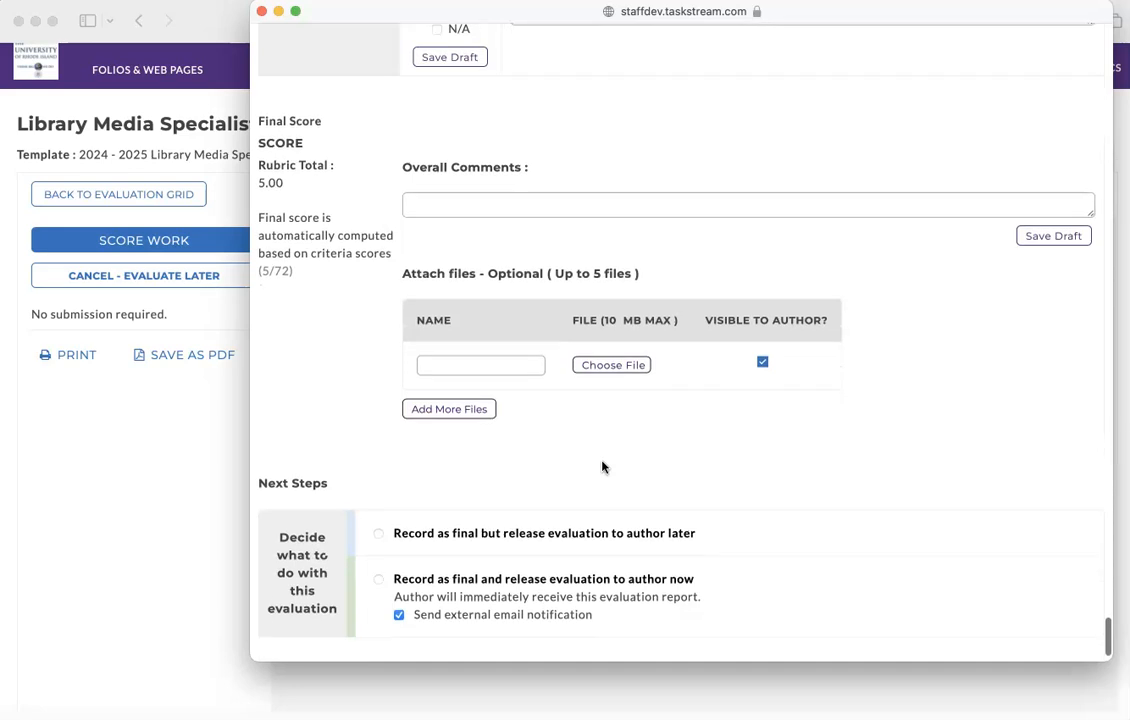
{"action": "left_click", "coordinate": [607, 388]}
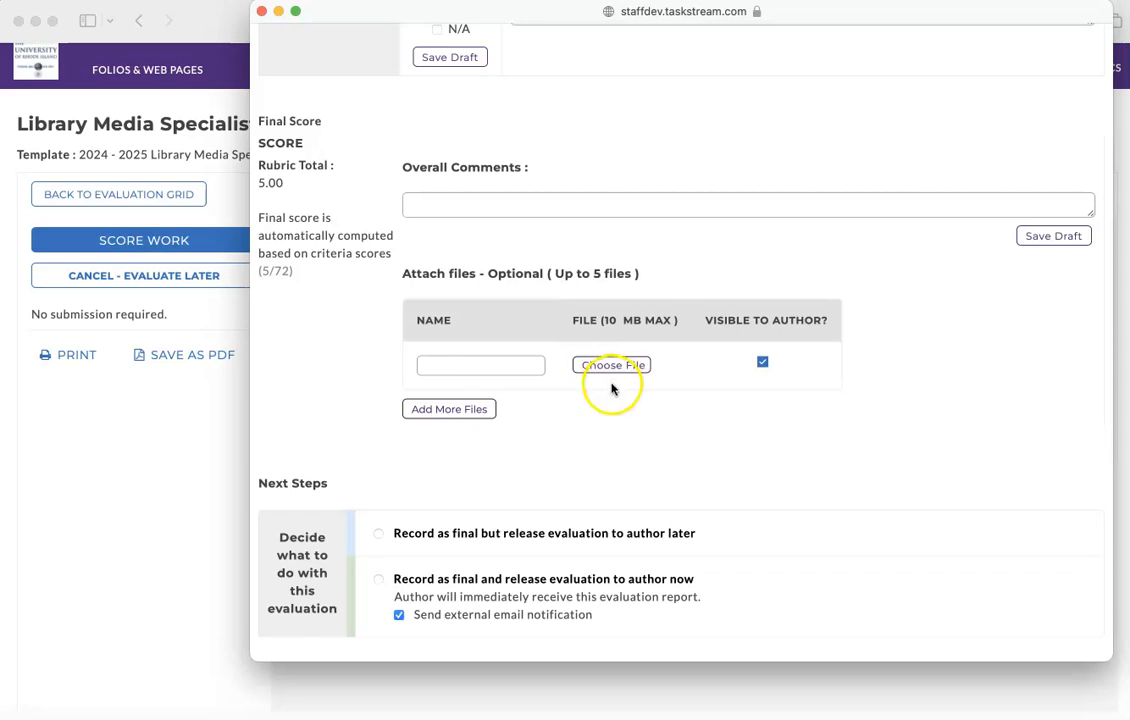
Step: Choose to record the evaluation as final and release it to the author now, without an external email notification
{"action": "scroll", "coordinate": [606, 392], "scroll_direction": "down", "scroll_amount": 1}
{"action": "scroll", "coordinate": [605, 396], "scroll_direction": "down", "scroll_amount": 1}
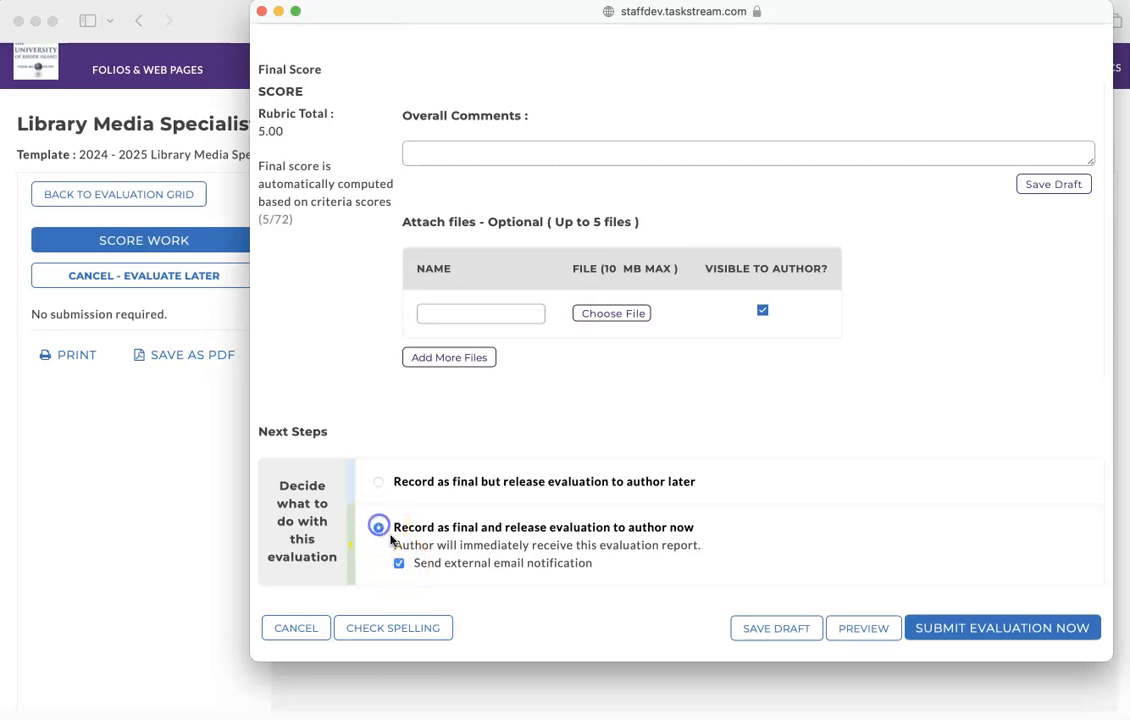
{"action": "left_click", "coordinate": [398, 565]}
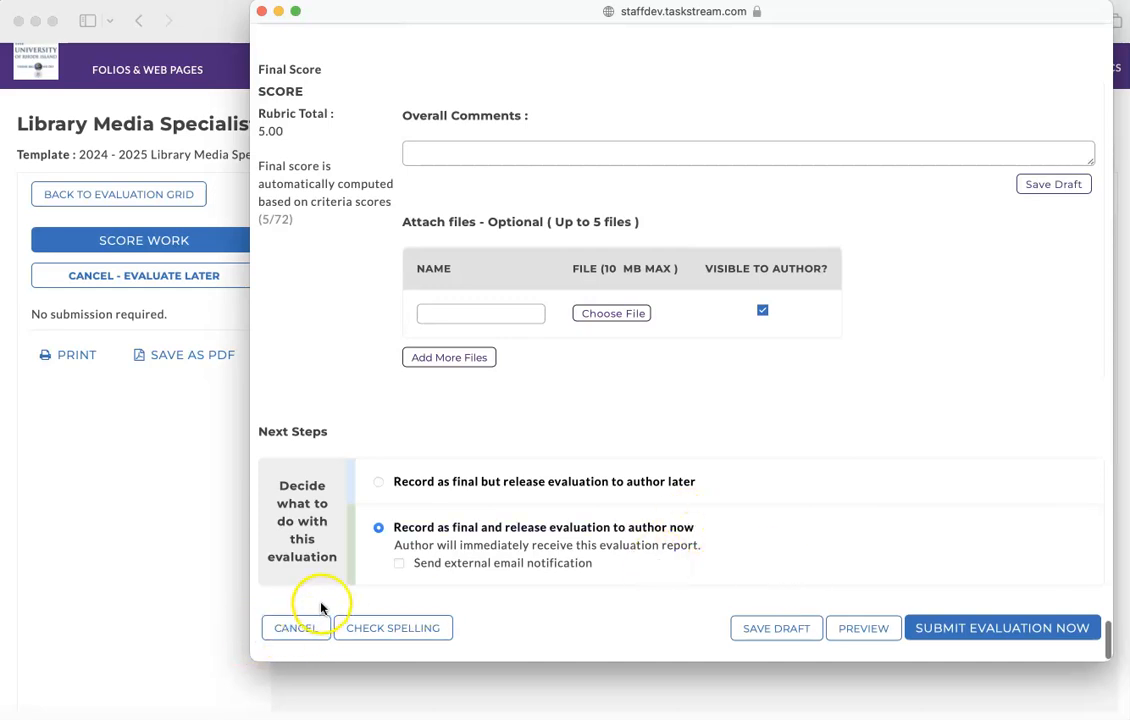
Step: Cancel the CE Field Experience 1 scoring, discard the changes and return to the evaluation grid with the work still checked out
{"action": "left_click", "coordinate": [302, 627]}
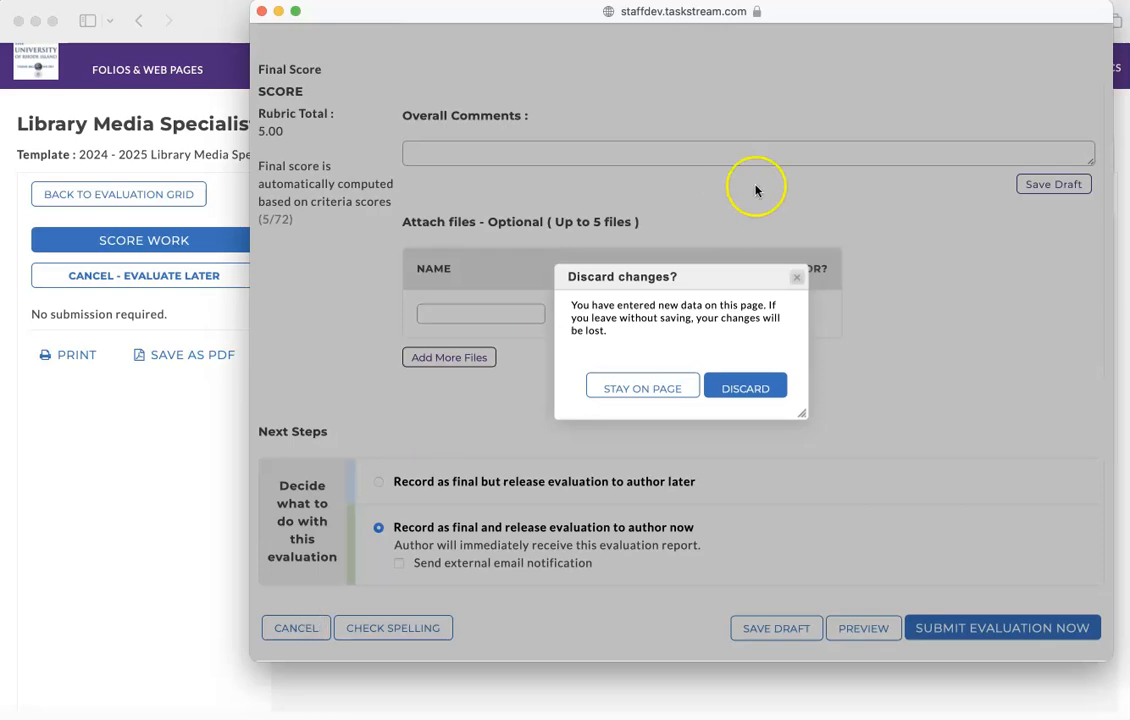
{"action": "left_click", "coordinate": [748, 388]}
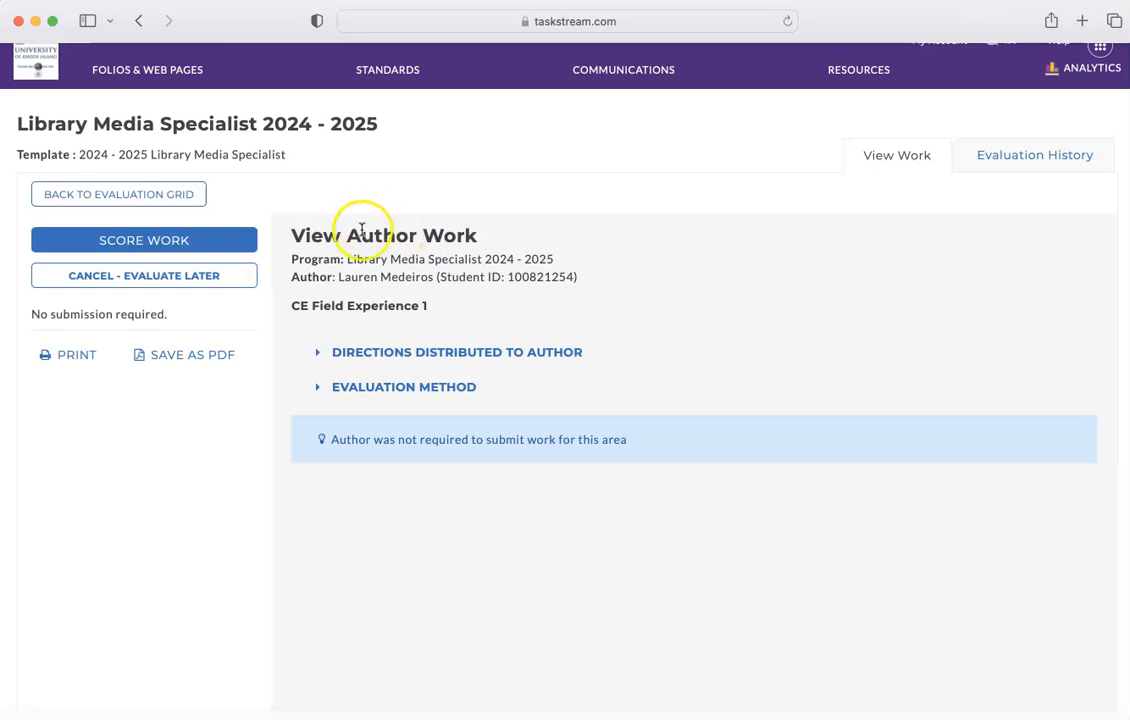
{"action": "left_click", "coordinate": [95, 197]}
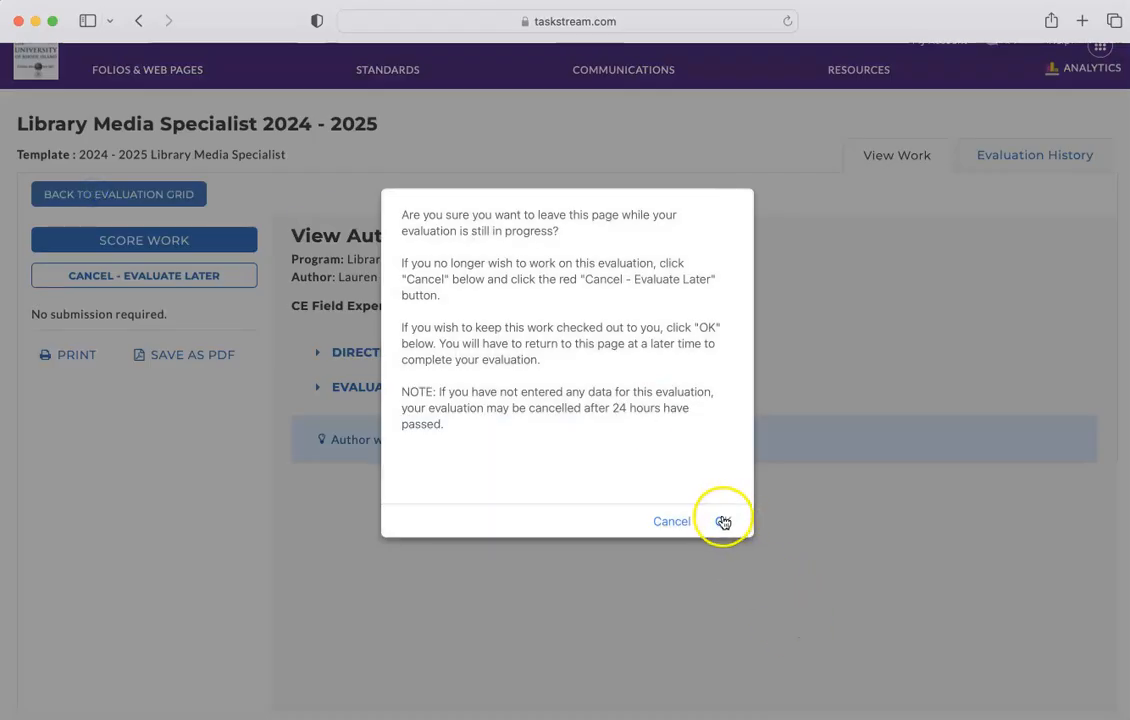
{"action": "left_click", "coordinate": [723, 522]}
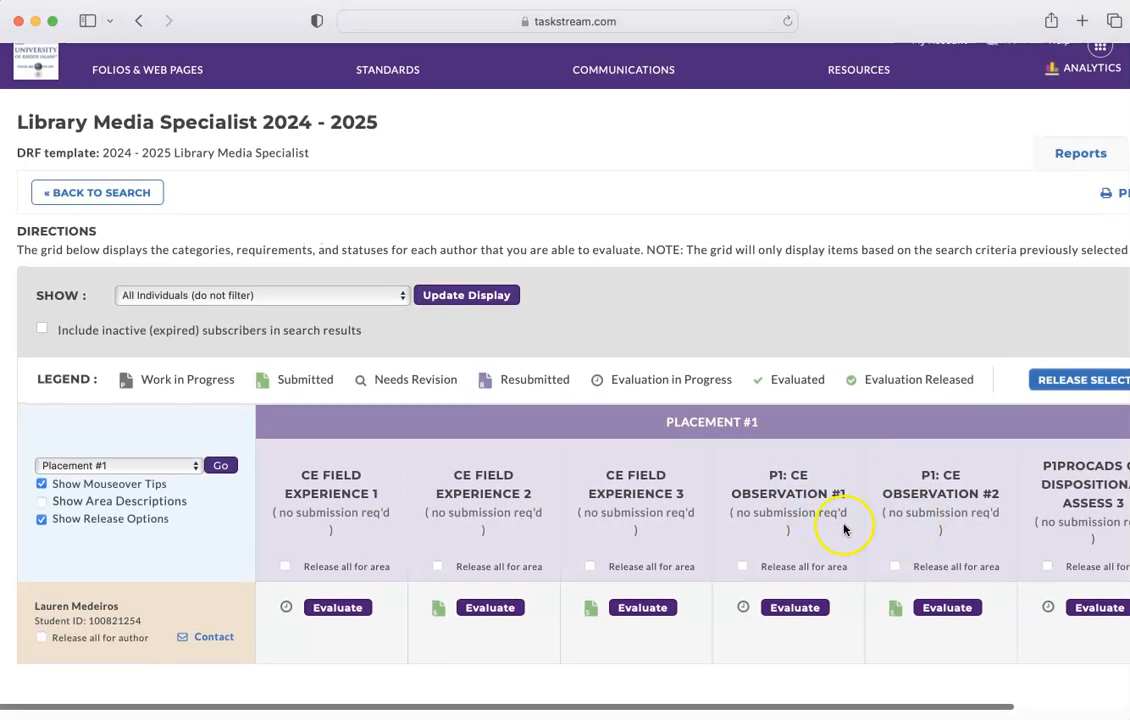
Step: Open the student's P1: CE Observation #1 for scoring with the Classroom Observation (RIDE Teacher Evaluator Model) rubric
{"action": "left_click", "coordinate": [786, 609]}
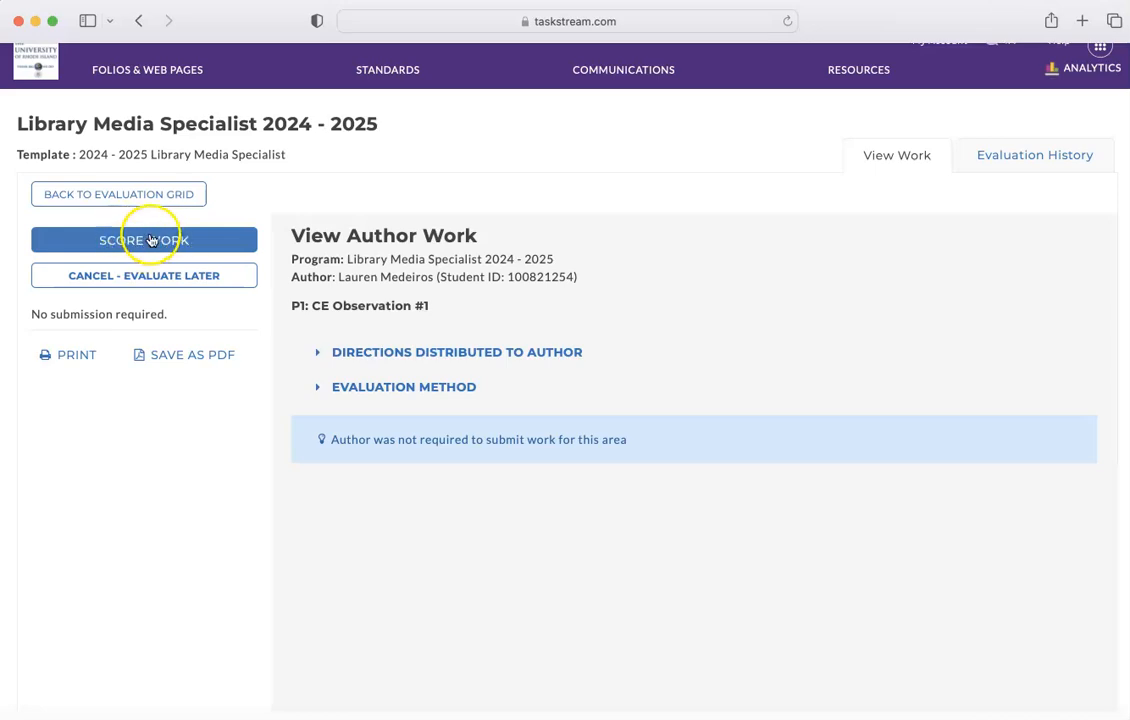
{"action": "left_click", "coordinate": [150, 241]}
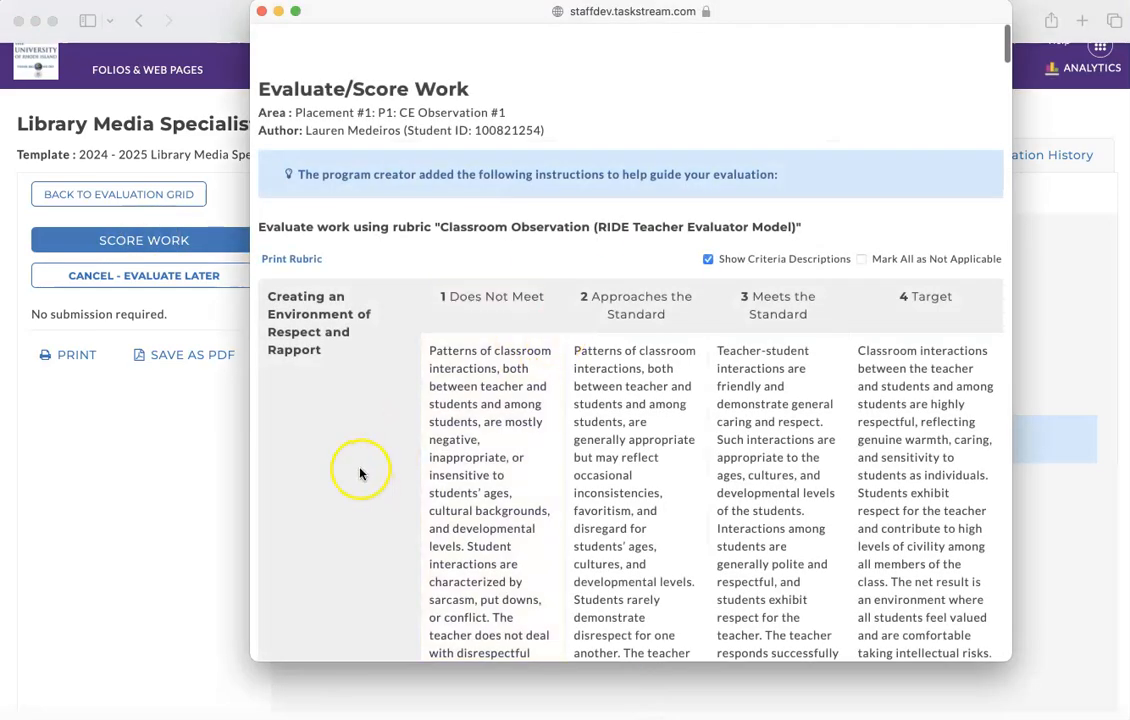
{"action": "scroll", "coordinate": [355, 470], "scroll_direction": "down", "scroll_amount": 1}
{"action": "scroll", "coordinate": [351, 471], "scroll_direction": "up", "scroll_amount": 1}
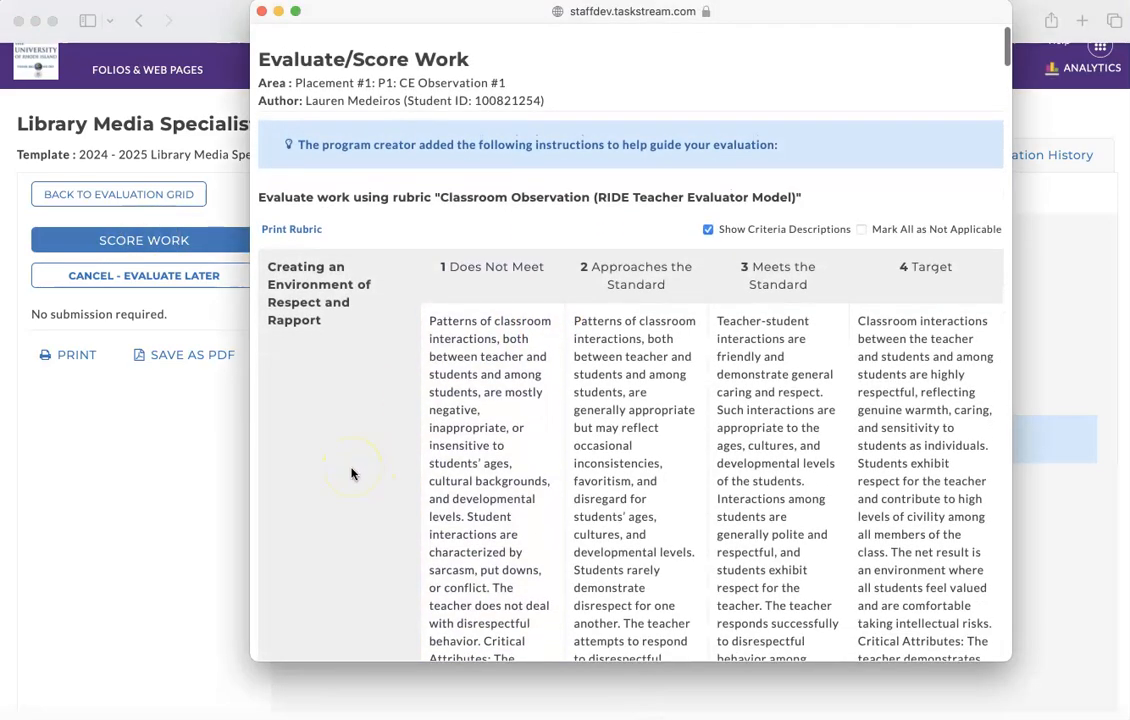
{"action": "scroll", "coordinate": [340, 500], "scroll_direction": "down", "scroll_amount": 1}
{"action": "scroll", "coordinate": [328, 528], "scroll_direction": "up", "scroll_amount": 2}
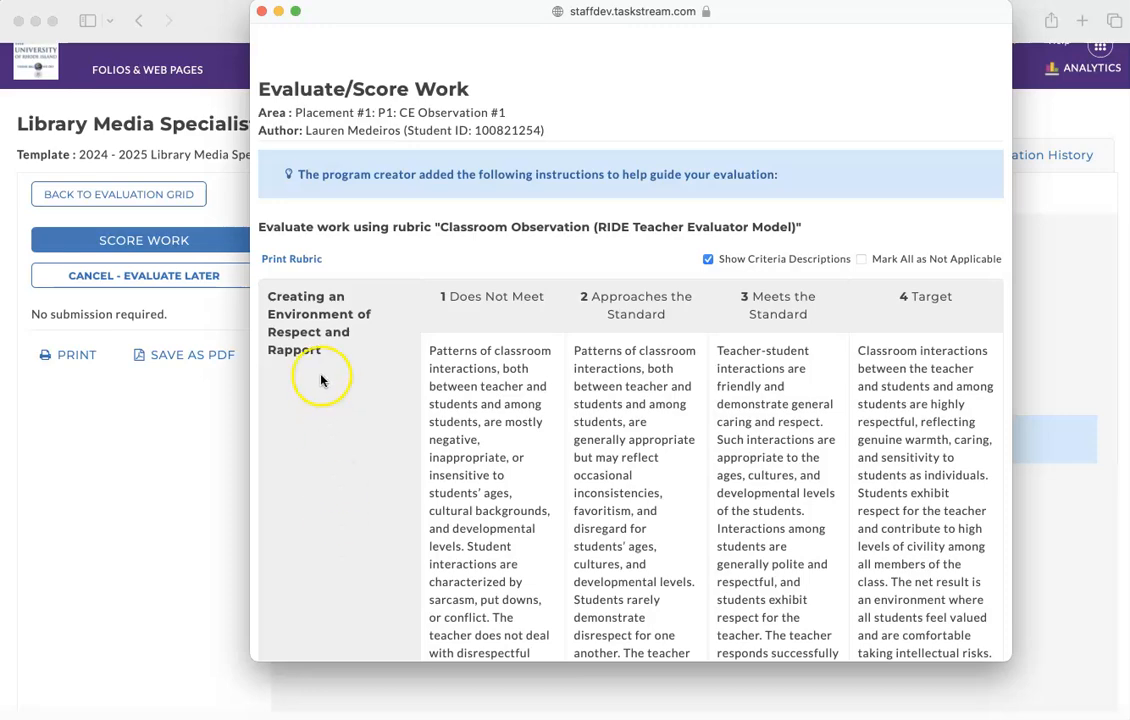
Step: Examine the classroom environment criteria from Creating an Environment of Respect and Rapport through Managing Student Behavior
{"action": "scroll", "coordinate": [310, 360], "scroll_direction": "down", "scroll_amount": 5}
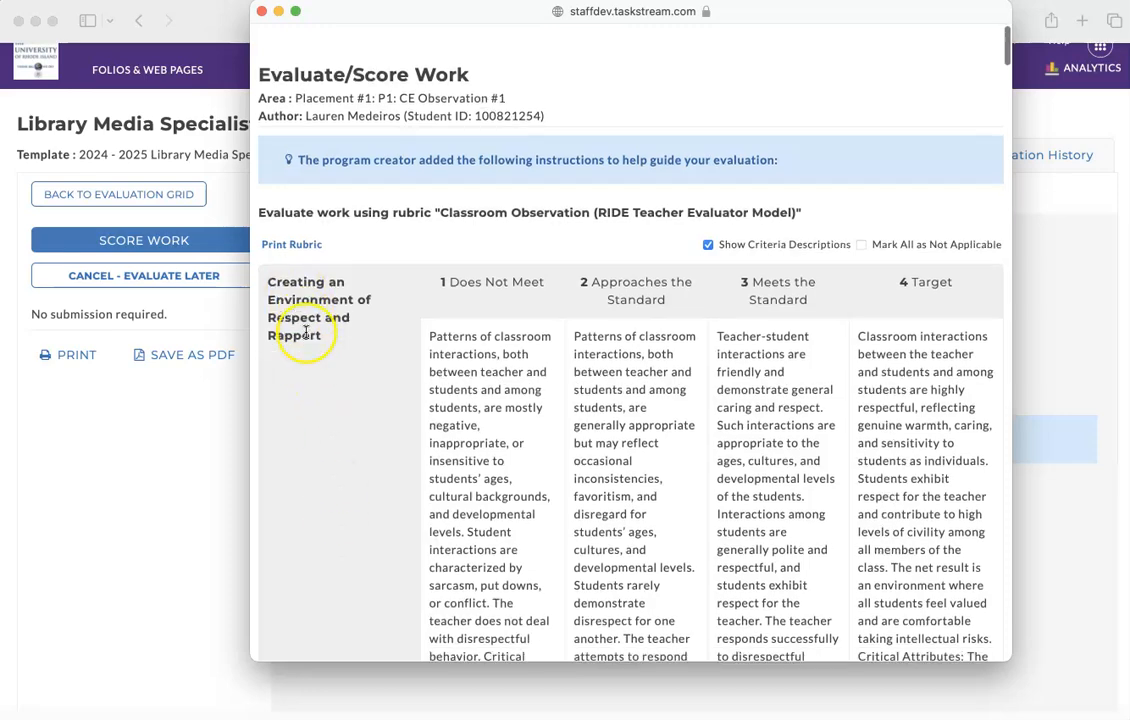
{"action": "scroll", "coordinate": [313, 366], "scroll_direction": "down", "scroll_amount": 20}
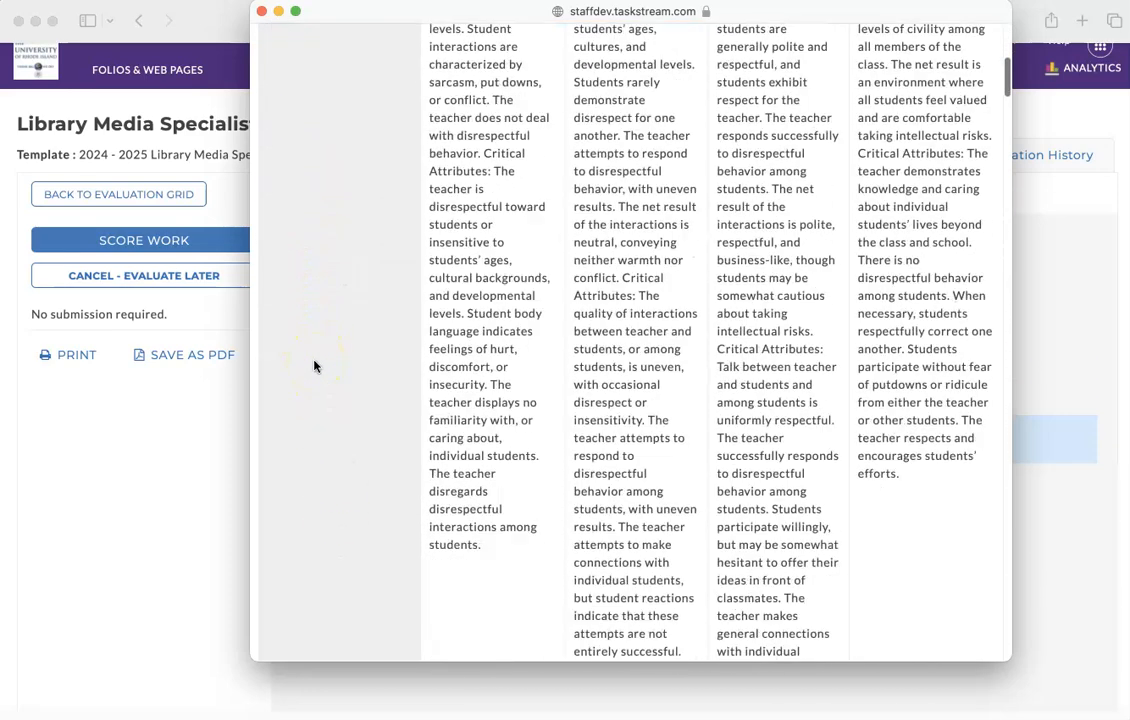
{"action": "left_click", "coordinate": [306, 245]}
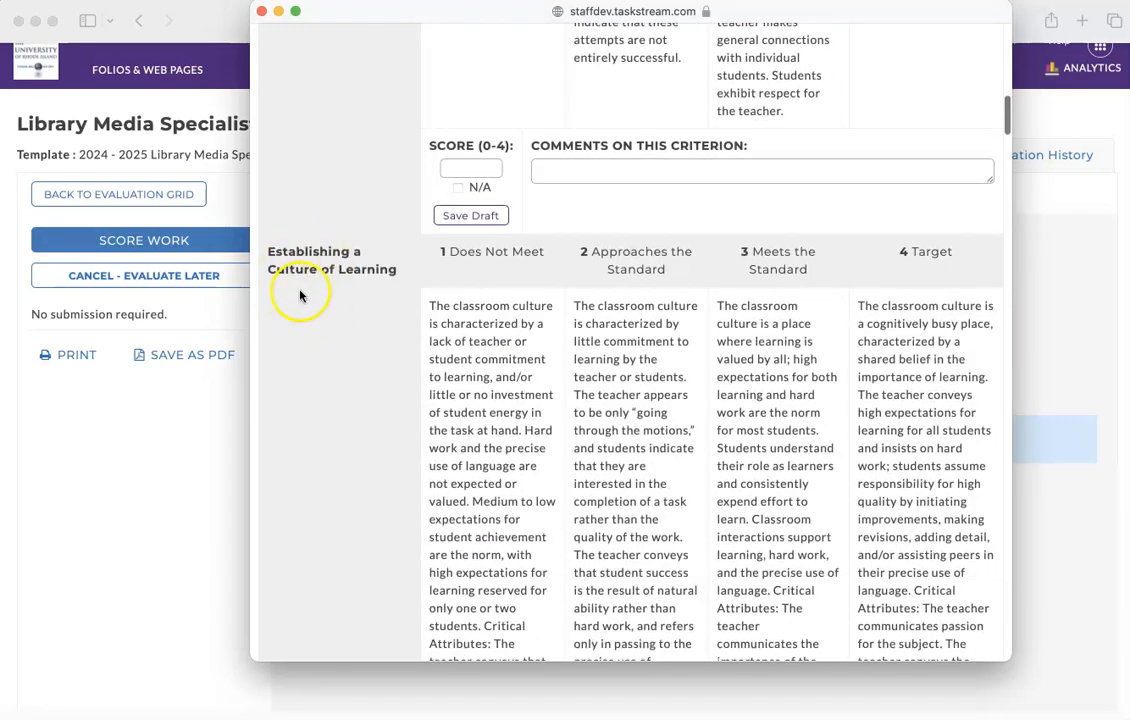
{"action": "scroll", "coordinate": [299, 295], "scroll_direction": "down", "scroll_amount": 20}
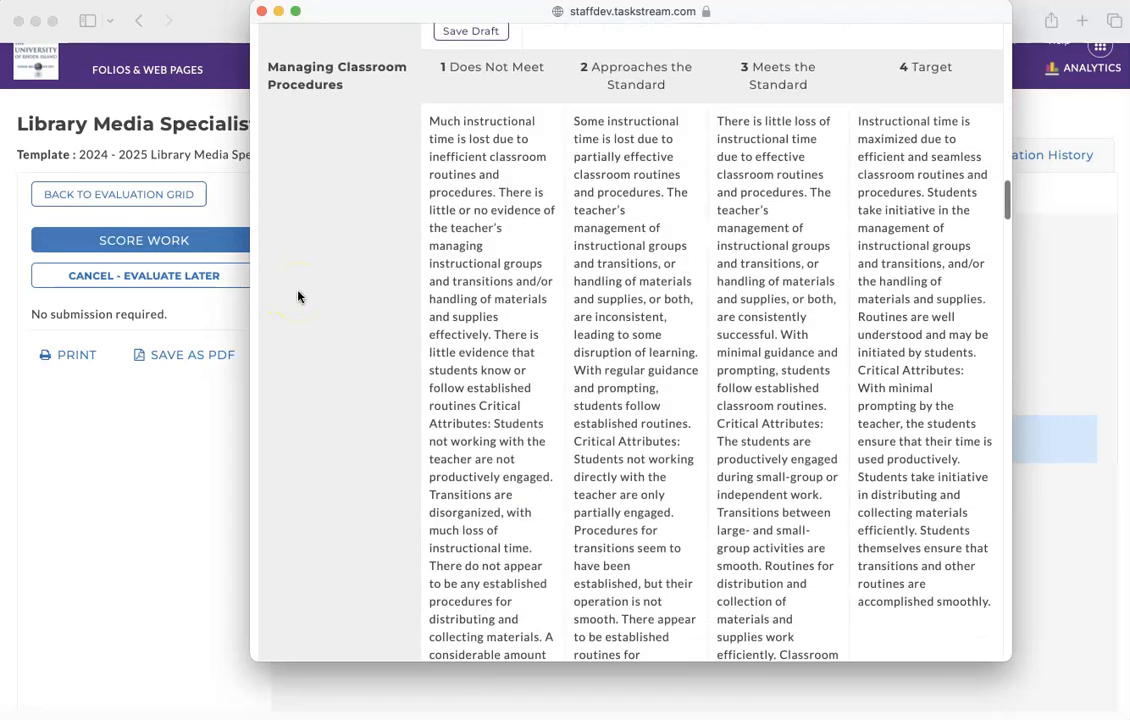
{"action": "scroll", "coordinate": [298, 296], "scroll_direction": "up", "scroll_amount": 2}
{"action": "left_click", "coordinate": [335, 192]}
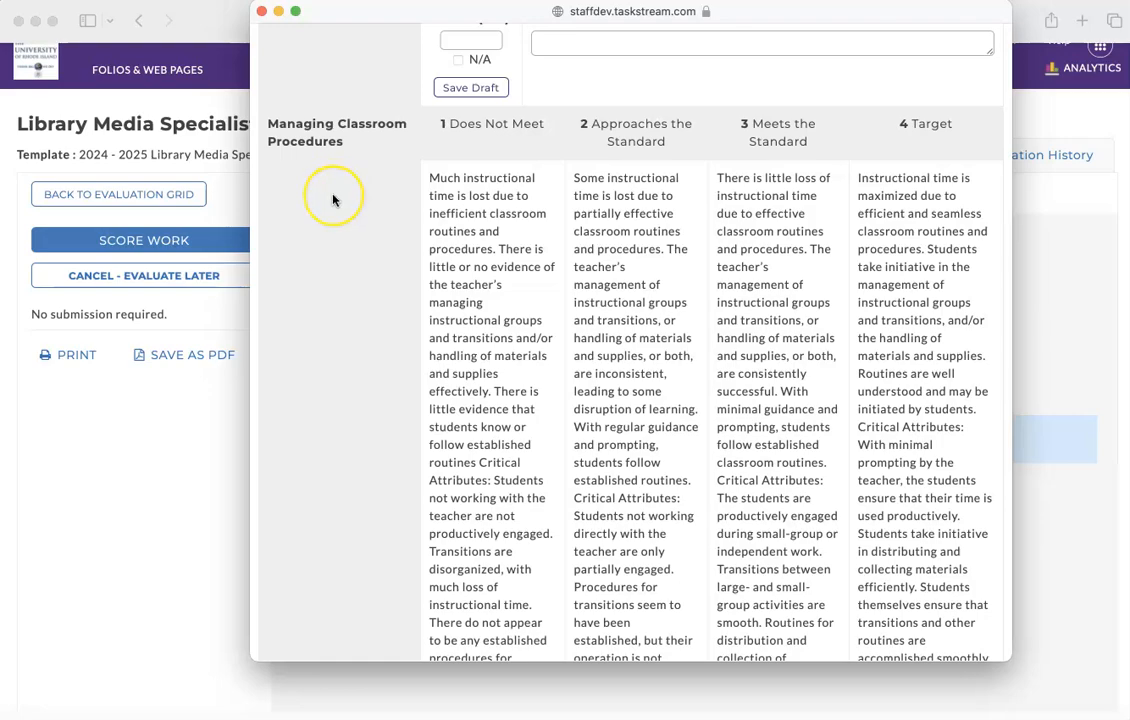
{"action": "scroll", "coordinate": [334, 200], "scroll_direction": "down", "scroll_amount": 16}
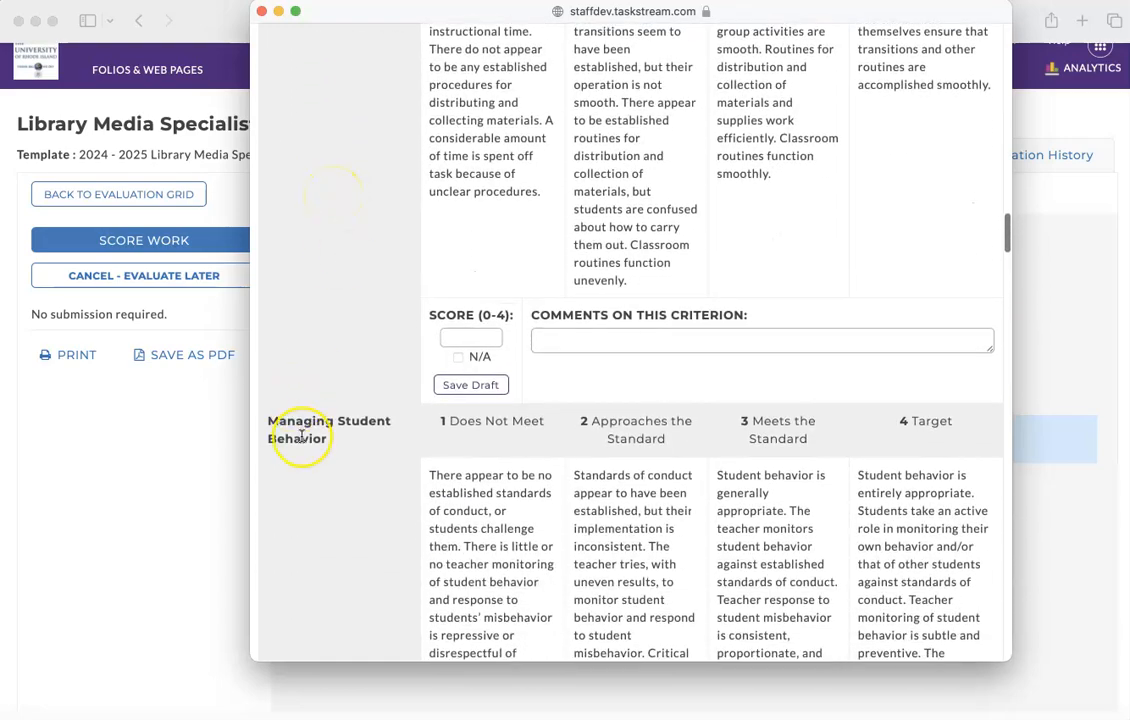
{"action": "scroll", "coordinate": [301, 436], "scroll_direction": "down", "scroll_amount": 19}
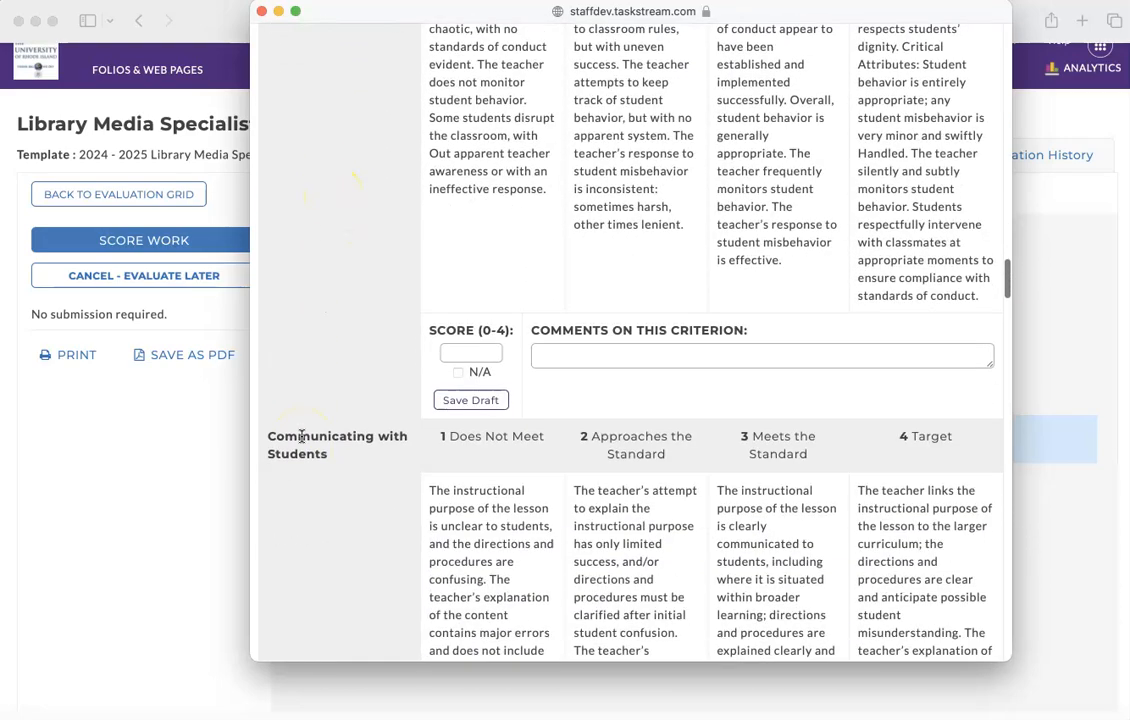
Step: Examine the instruction criteria from Communicating with Students through Using Assessment in Instruction, ending back at the rubric's first criterion
{"action": "scroll", "coordinate": [314, 495], "scroll_direction": "down", "scroll_amount": 20}
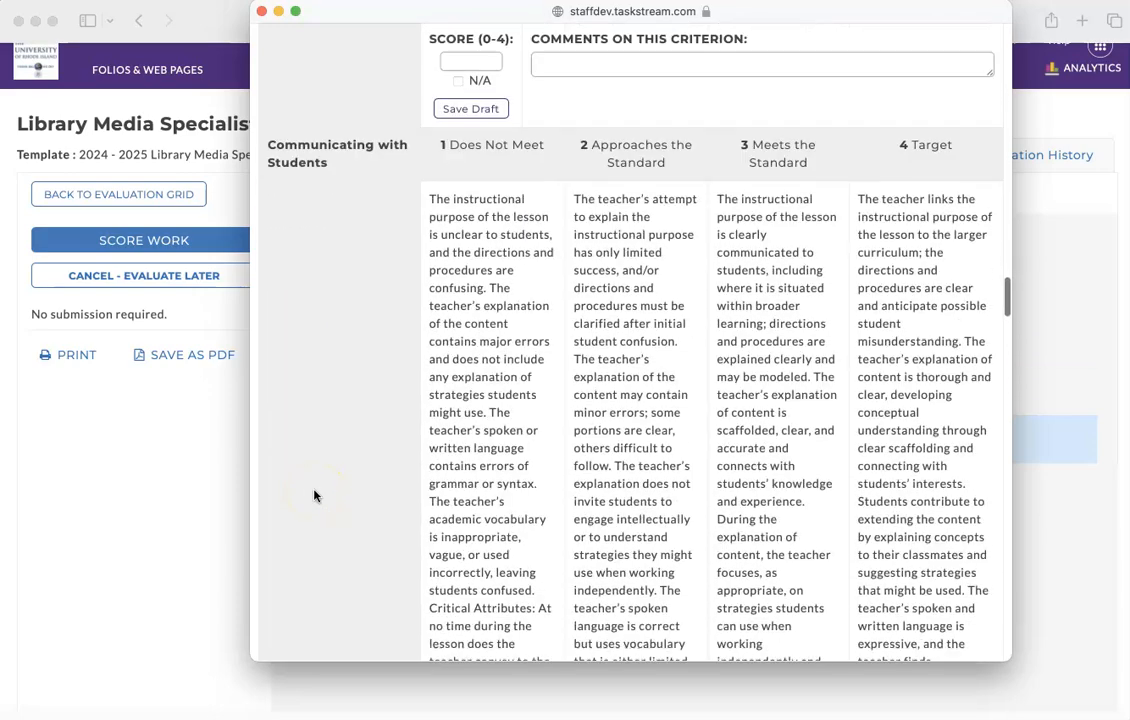
{"action": "scroll", "coordinate": [314, 495], "scroll_direction": "down", "scroll_amount": 2}
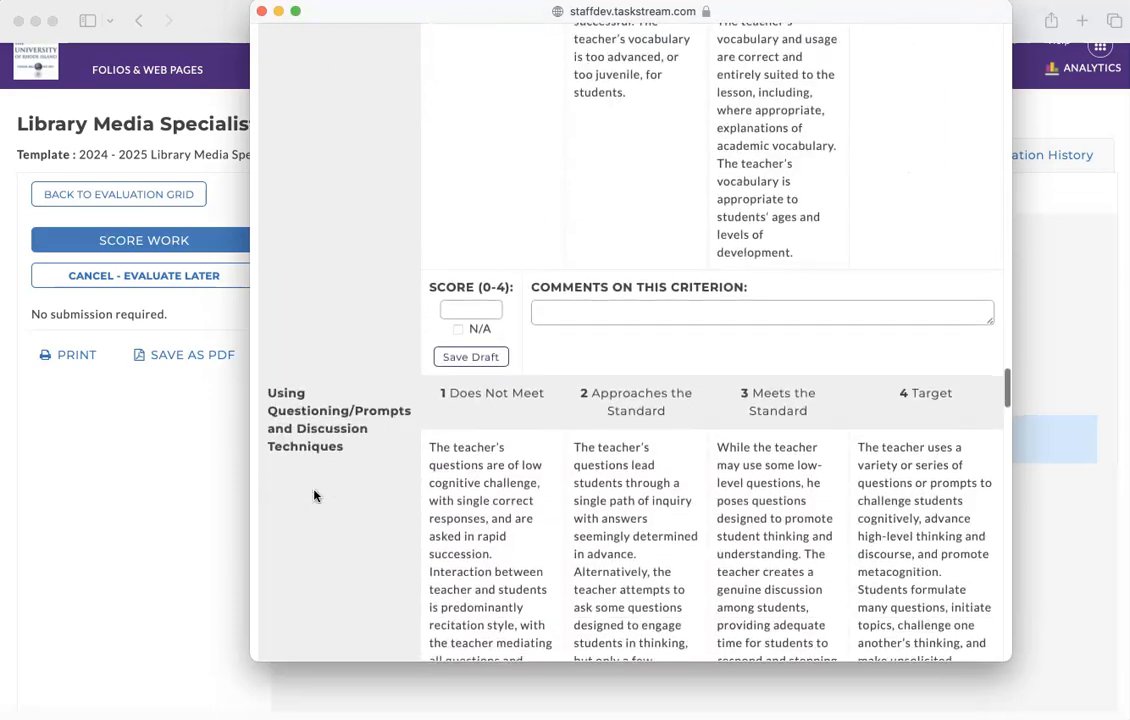
{"action": "left_click", "coordinate": [318, 492]}
{"action": "scroll", "coordinate": [322, 492], "scroll_direction": "down", "scroll_amount": 15}
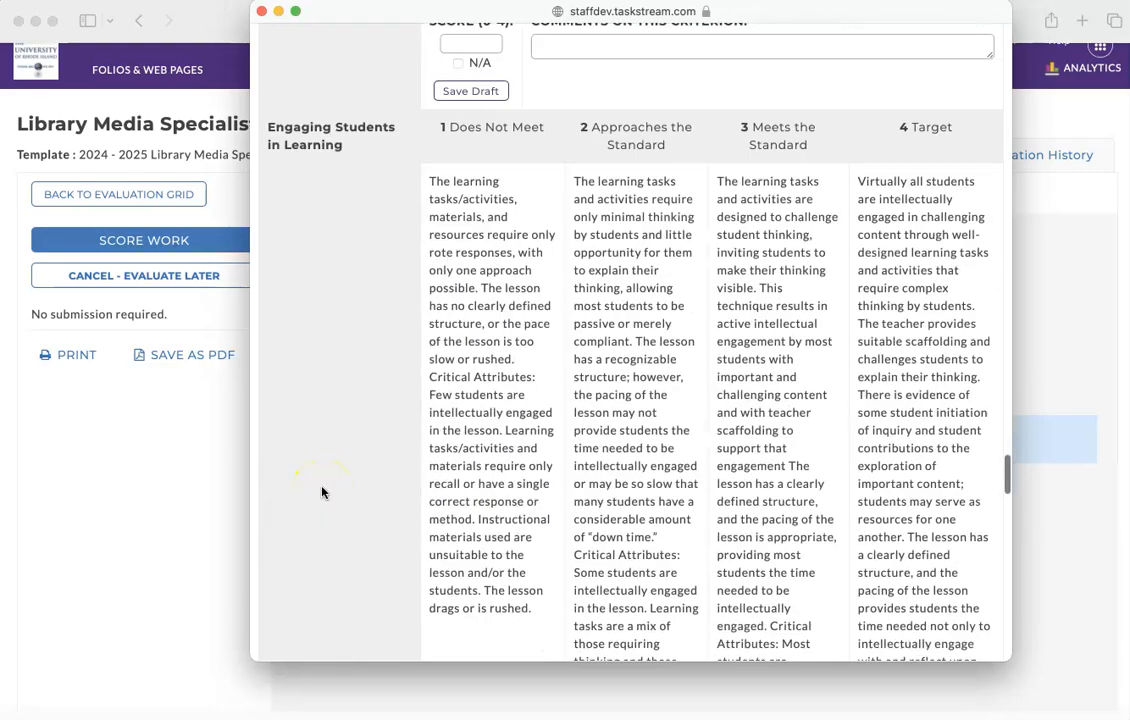
{"action": "scroll", "coordinate": [320, 335], "scroll_direction": "down", "scroll_amount": 8}
{"action": "scroll", "coordinate": [320, 337], "scroll_direction": "down", "scroll_amount": 11}
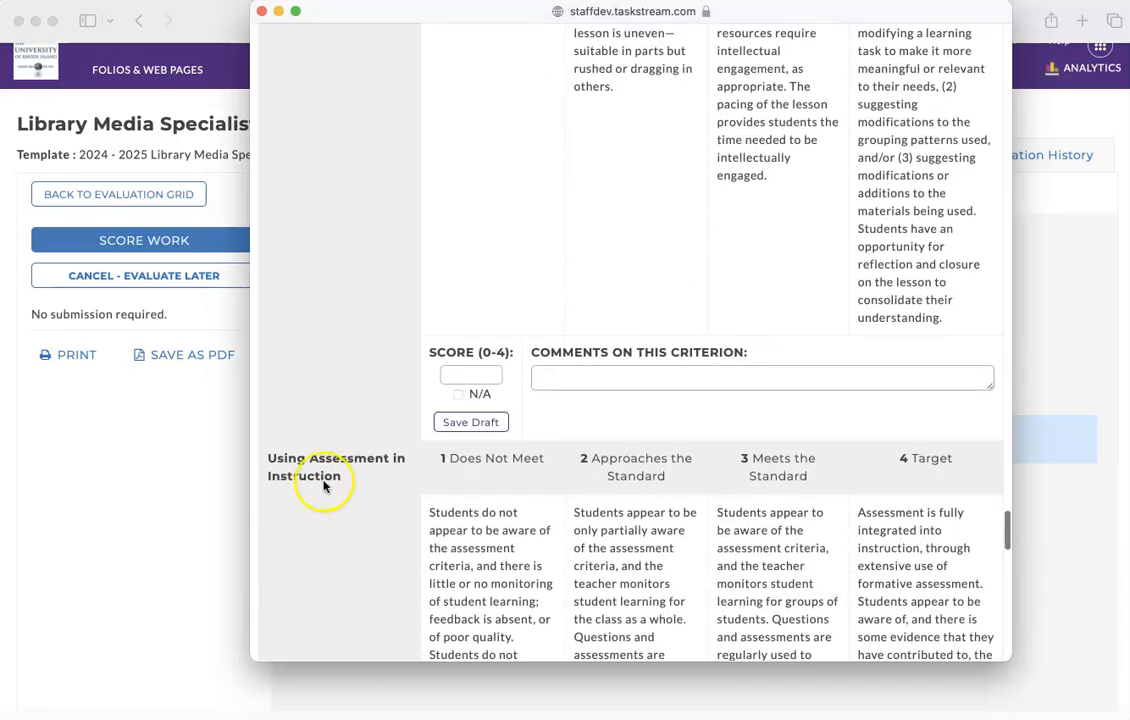
{"action": "scroll", "coordinate": [555, 284], "scroll_direction": "up", "scroll_amount": 20}
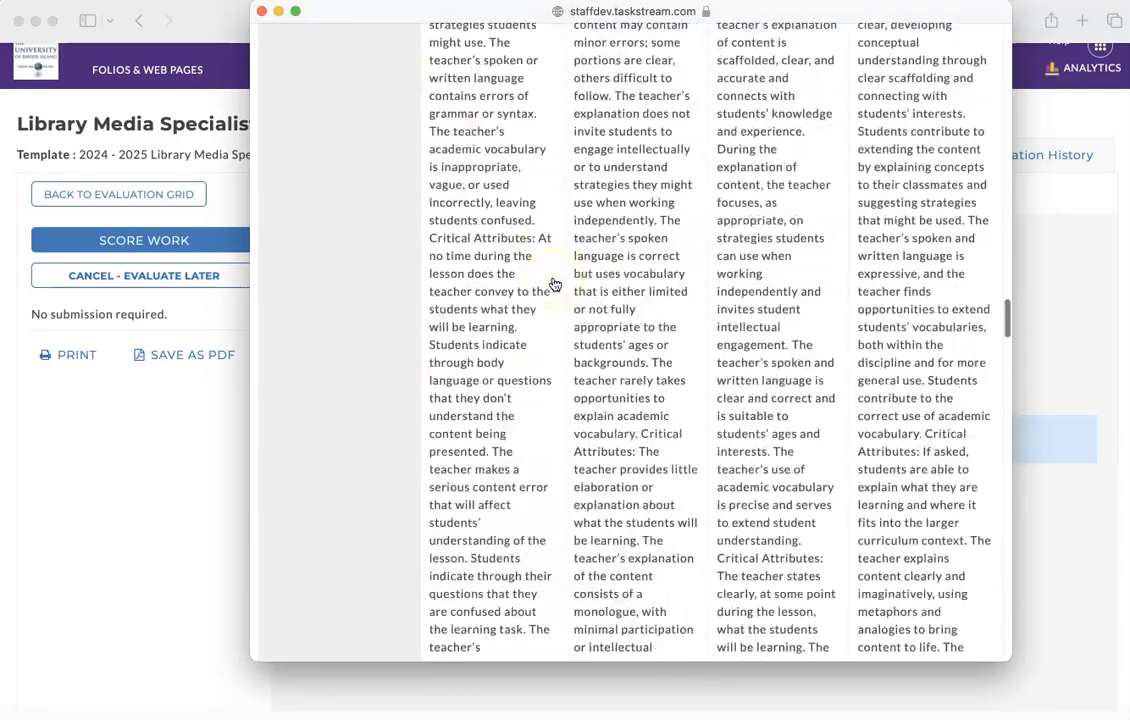
{"action": "scroll", "coordinate": [555, 284], "scroll_direction": "up", "scroll_amount": 15}
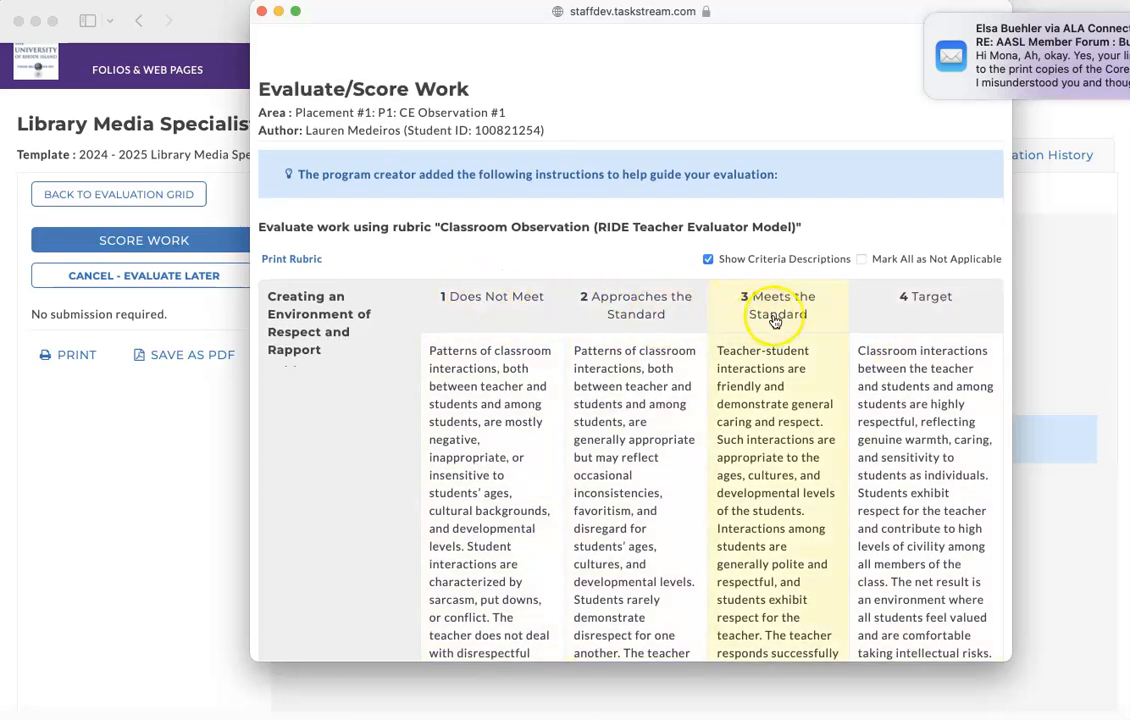
Step: Widen the scoring window to give the Classroom Observation rubric's performance-level columns more room
{"action": "scroll", "coordinate": [914, 340], "scroll_direction": "down", "scroll_amount": 1}
{"action": "scroll", "coordinate": [914, 340], "scroll_direction": "up", "scroll_amount": 1}
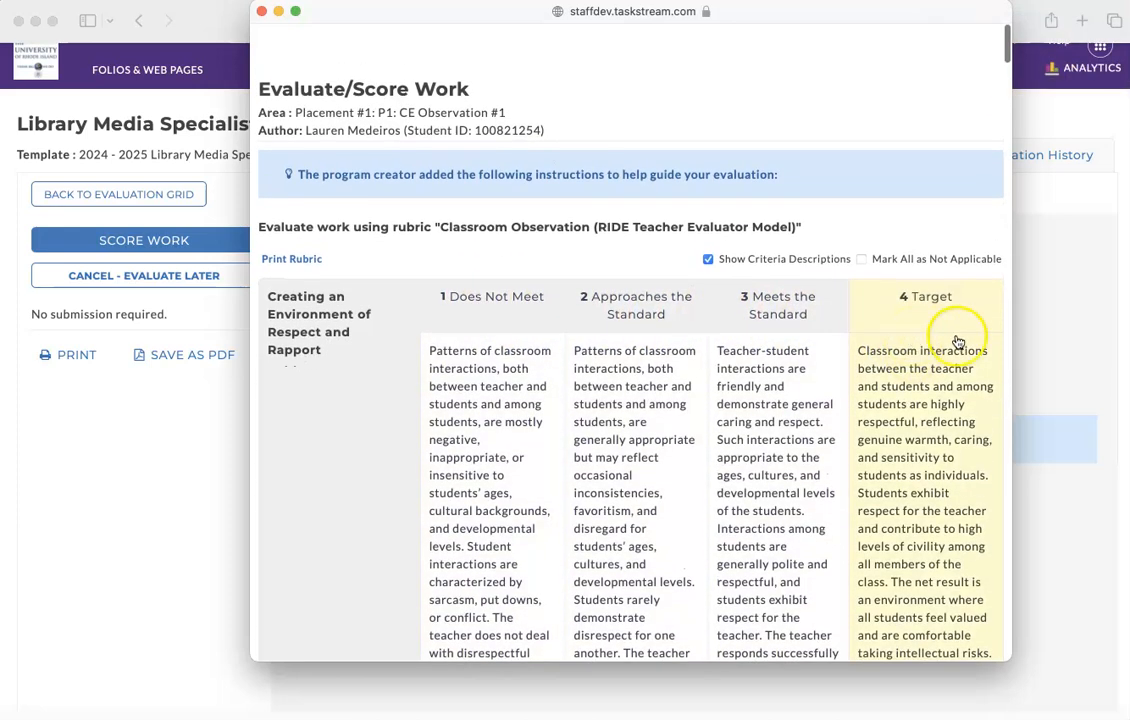
{"action": "left_click_drag", "start_coordinate": [1035, 340], "coordinate": [1113, 348]}
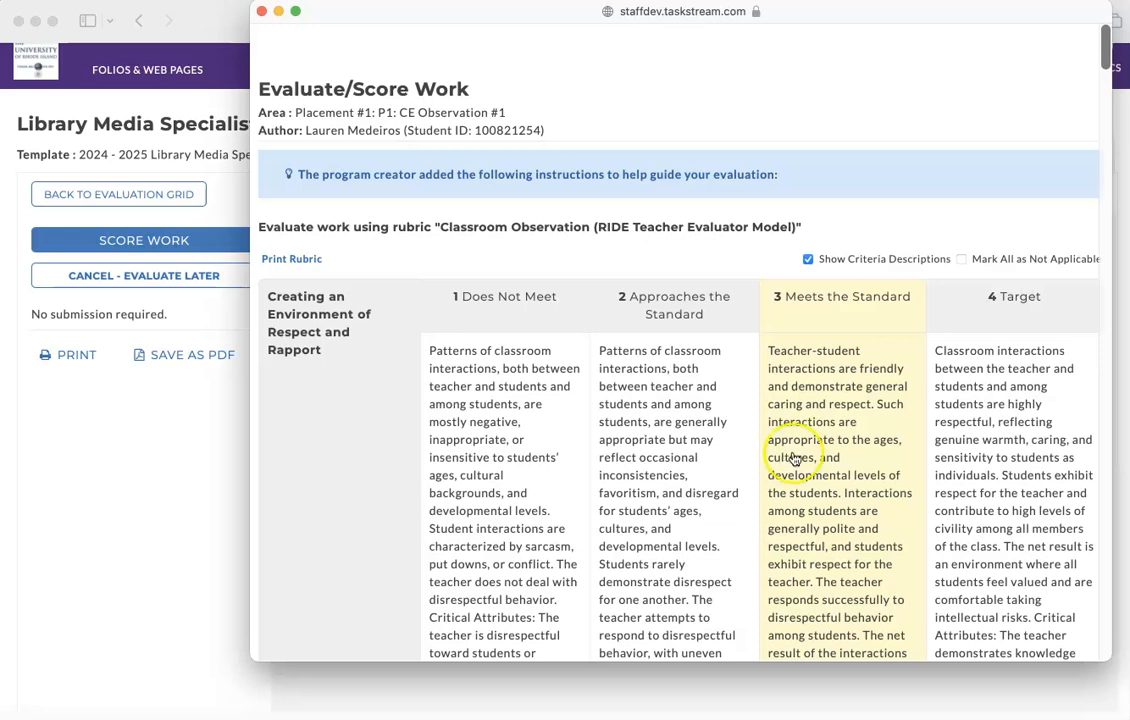
Step: Examine the four performance-level descriptions for Creating an Environment of Respect and Rapport, down to its score and comment fields
{"action": "scroll", "coordinate": [793, 457], "scroll_direction": "down", "scroll_amount": 3}
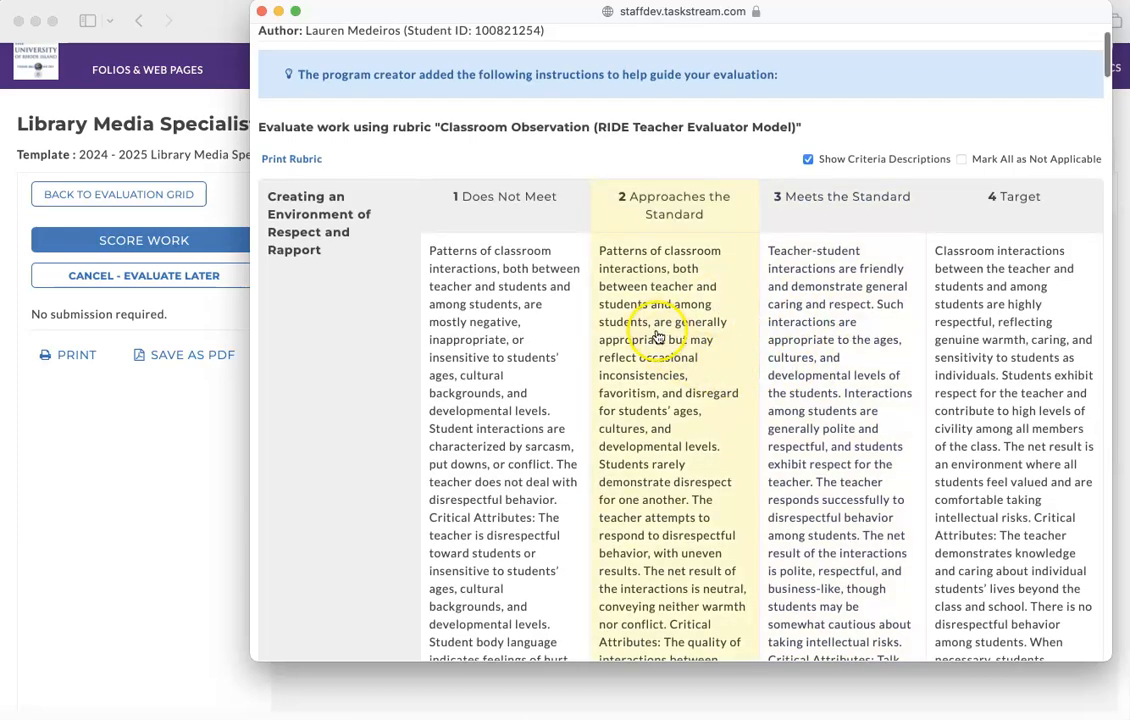
{"action": "scroll", "coordinate": [658, 337], "scroll_direction": "down", "scroll_amount": 1}
{"action": "scroll", "coordinate": [665, 360], "scroll_direction": "down", "scroll_amount": 1}
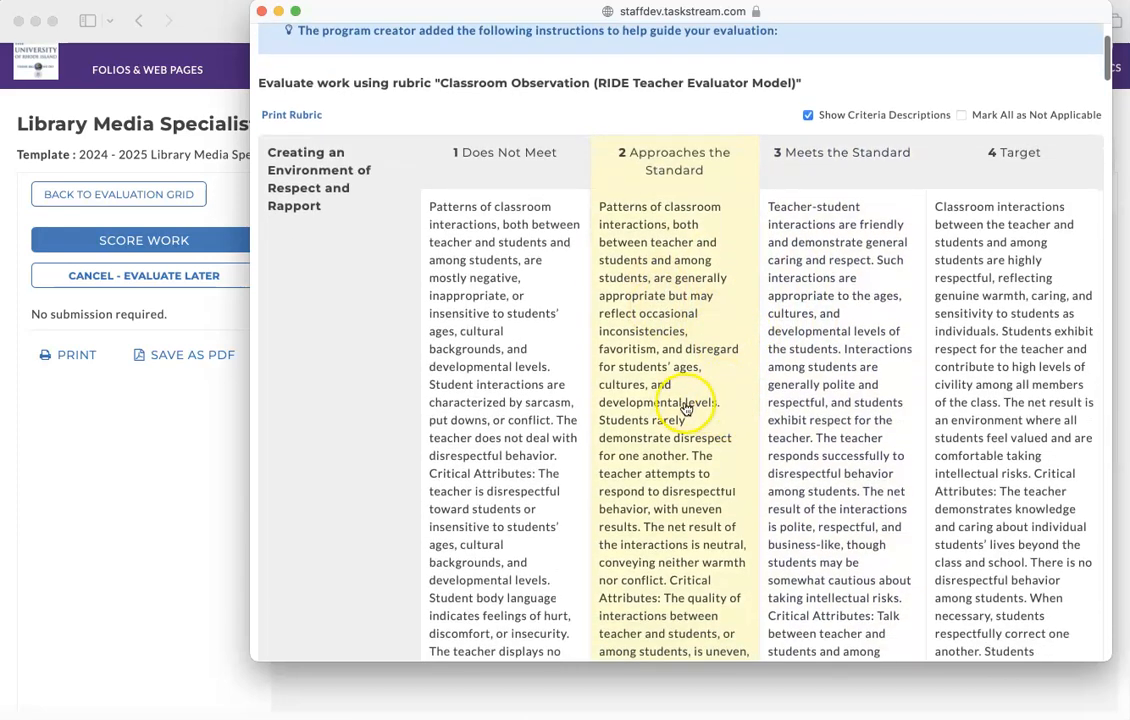
{"action": "scroll", "coordinate": [1030, 390], "scroll_direction": "down", "scroll_amount": 1}
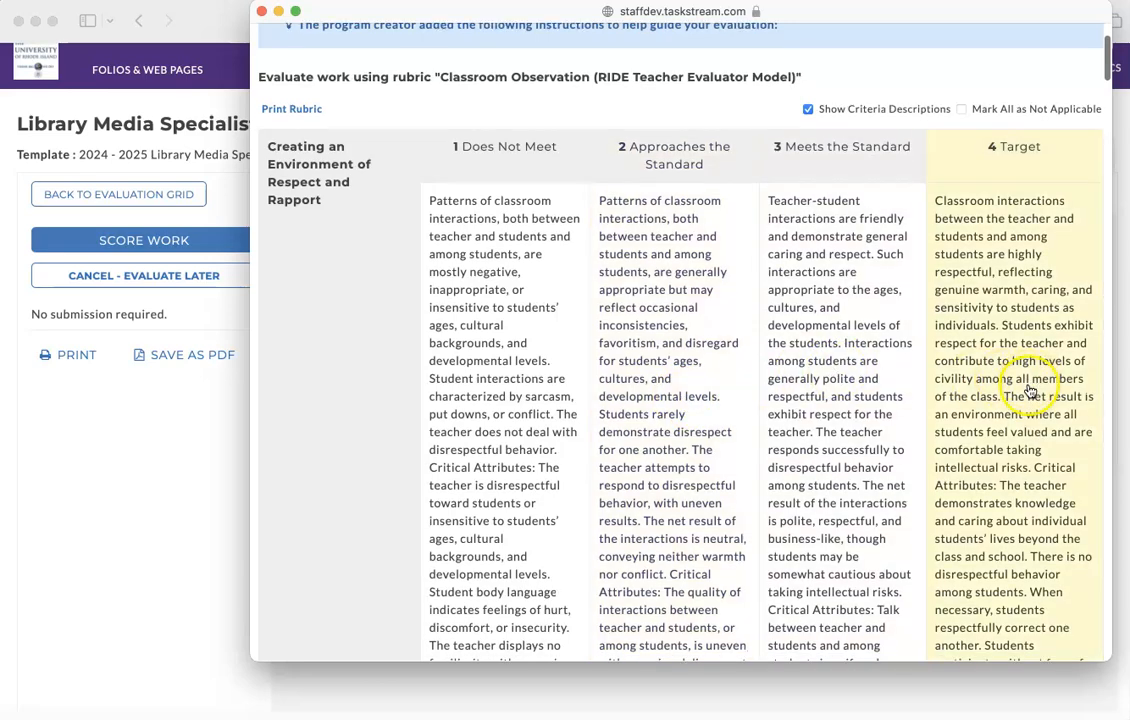
{"action": "scroll", "coordinate": [1030, 390], "scroll_direction": "down", "scroll_amount": 1}
{"action": "scroll", "coordinate": [979, 420], "scroll_direction": "down", "scroll_amount": 1}
{"action": "scroll", "coordinate": [900, 430], "scroll_direction": "down", "scroll_amount": 2}
{"action": "scroll", "coordinate": [845, 410], "scroll_direction": "down", "scroll_amount": 12}
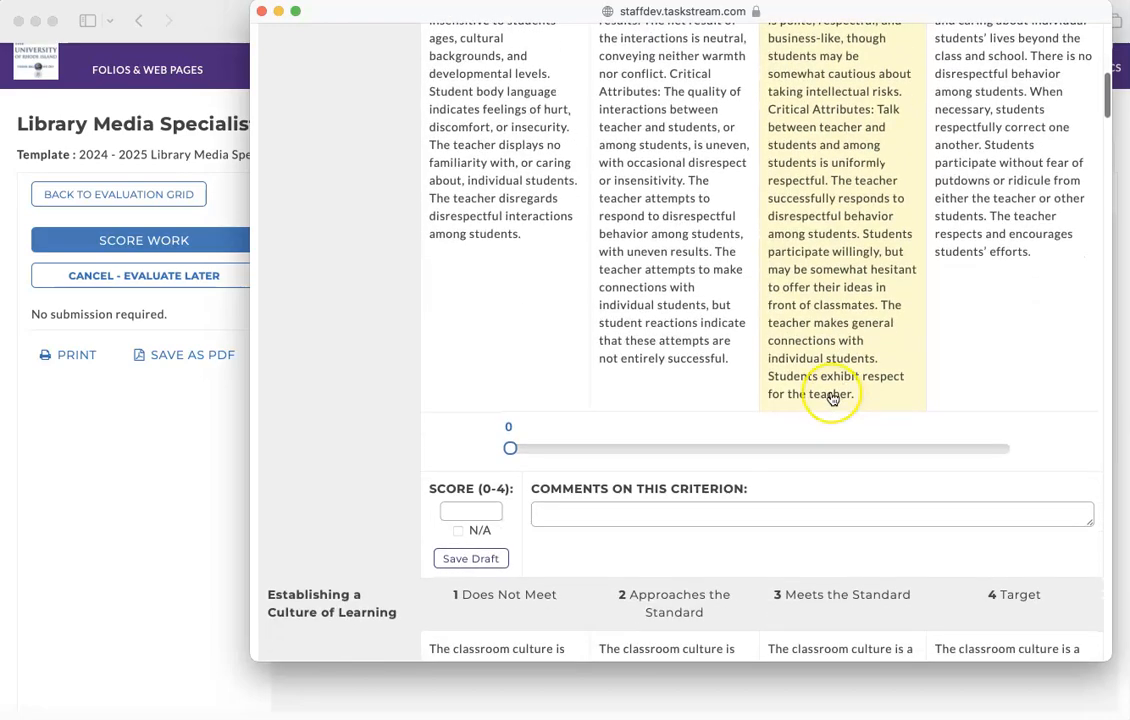
{"action": "scroll", "coordinate": [833, 398], "scroll_direction": "up", "scroll_amount": 10}
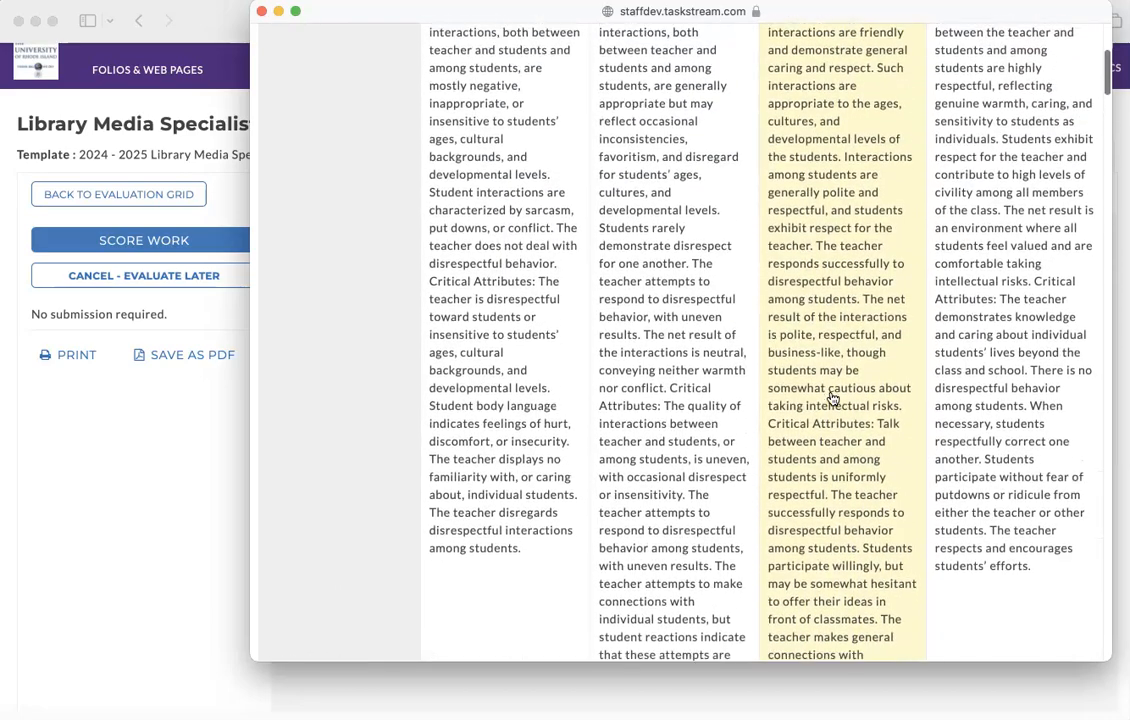
Step: Rate Creating an Environment of Respect and Rapport as Meets the Standard and raise its score to 3.5
{"action": "scroll", "coordinate": [840, 370], "scroll_direction": "down", "scroll_amount": 6}
{"action": "left_click", "coordinate": [848, 364]}
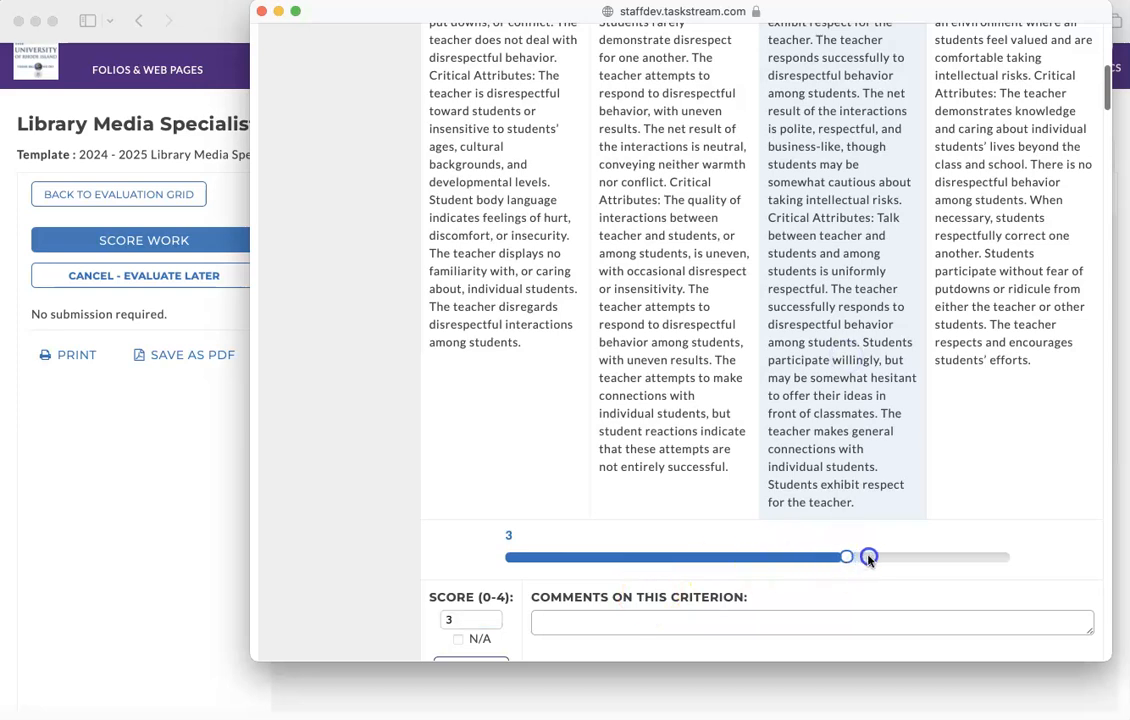
{"action": "left_click_drag", "start_coordinate": [868, 559], "coordinate": [889, 557]}
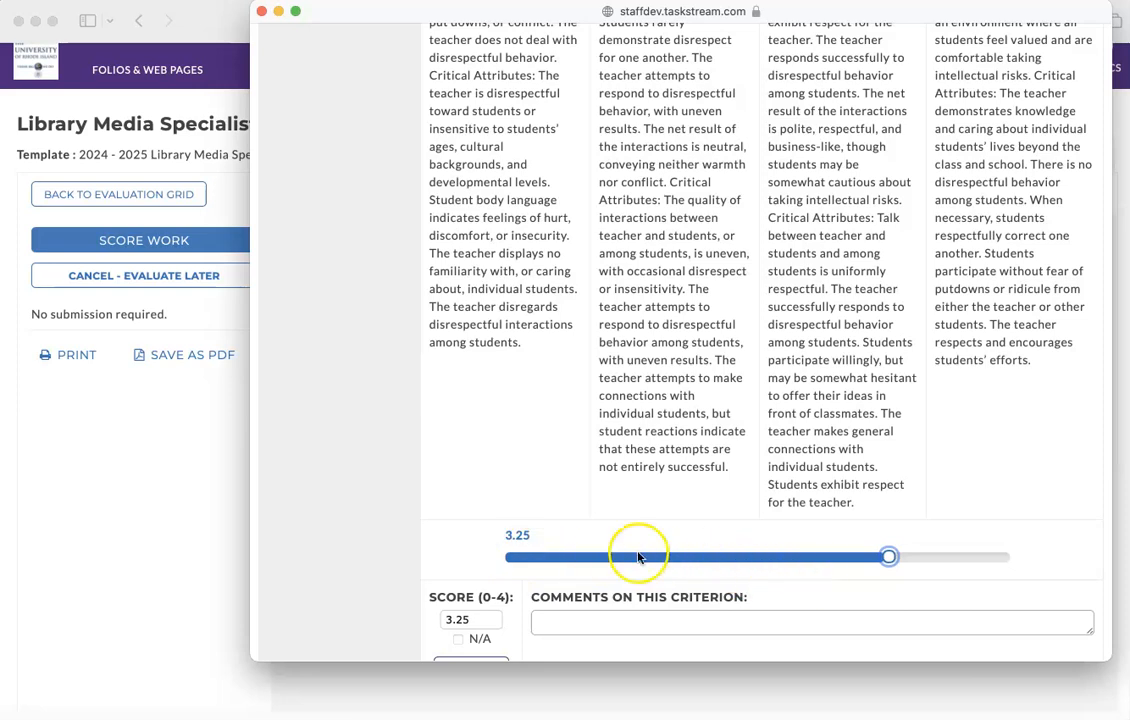
{"action": "left_click", "coordinate": [919, 557]}
{"action": "left_click", "coordinate": [878, 557]}
{"action": "left_click", "coordinate": [919, 557]}
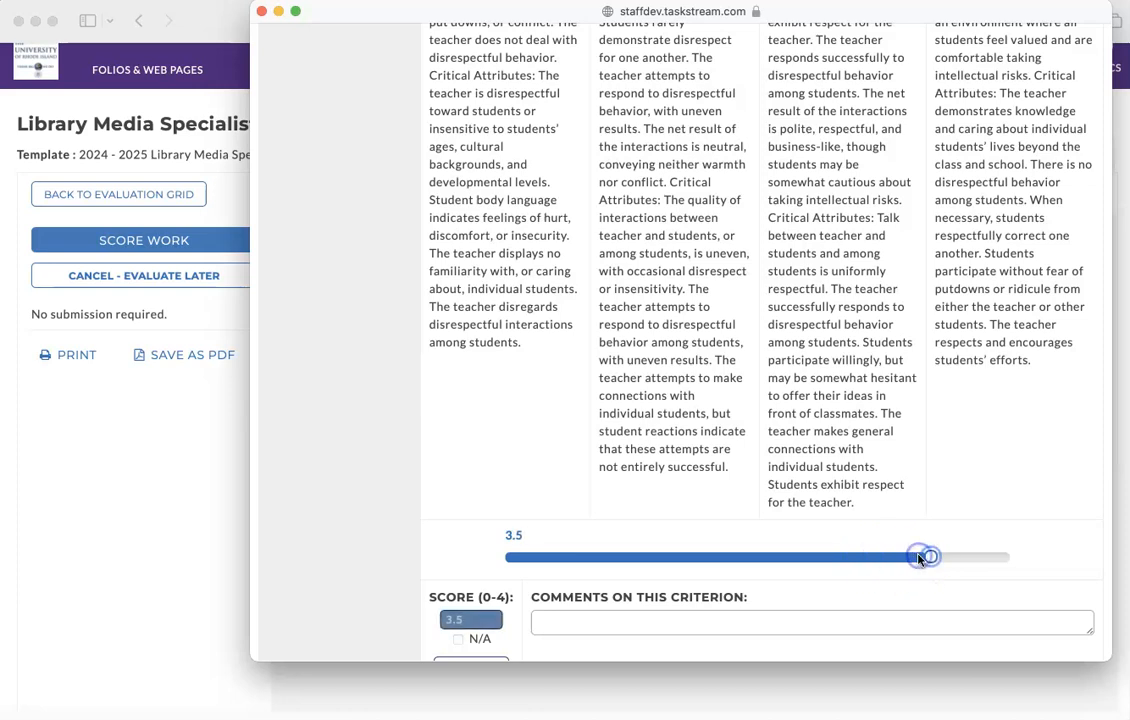
Step: Set the score for Creating an Environment of Respect and Rapport to 3.75, leaving its comments empty
{"action": "scroll", "coordinate": [704, 600], "scroll_direction": "down", "scroll_amount": 3}
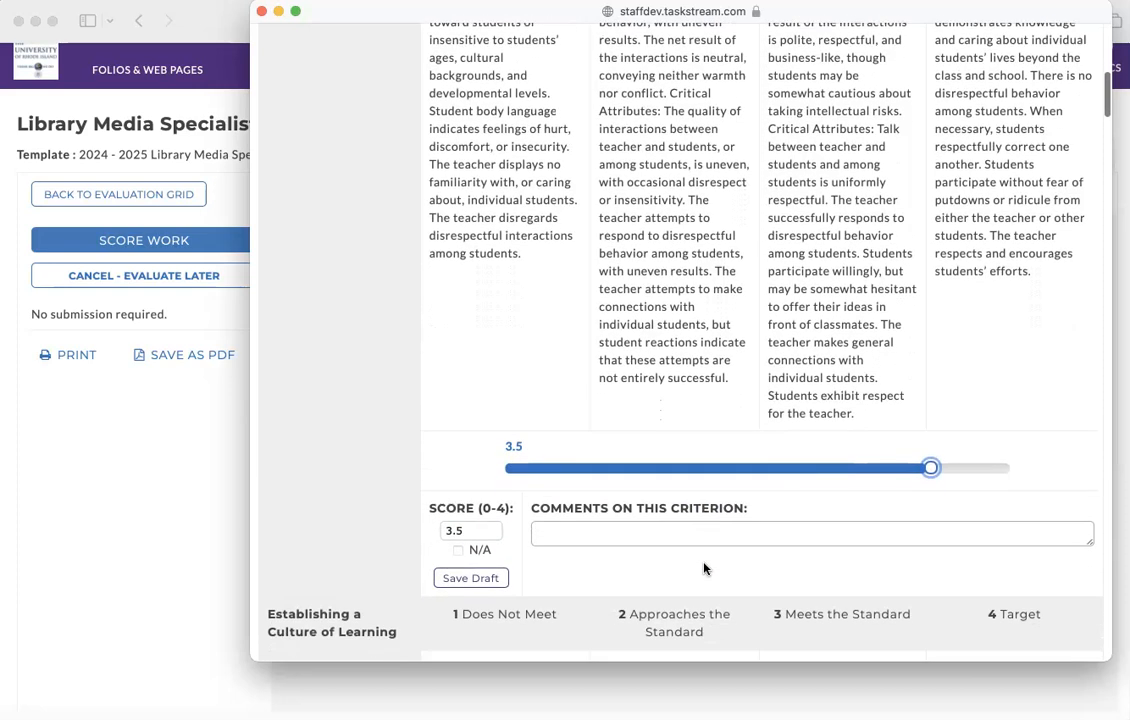
{"action": "left_click", "coordinate": [472, 472]}
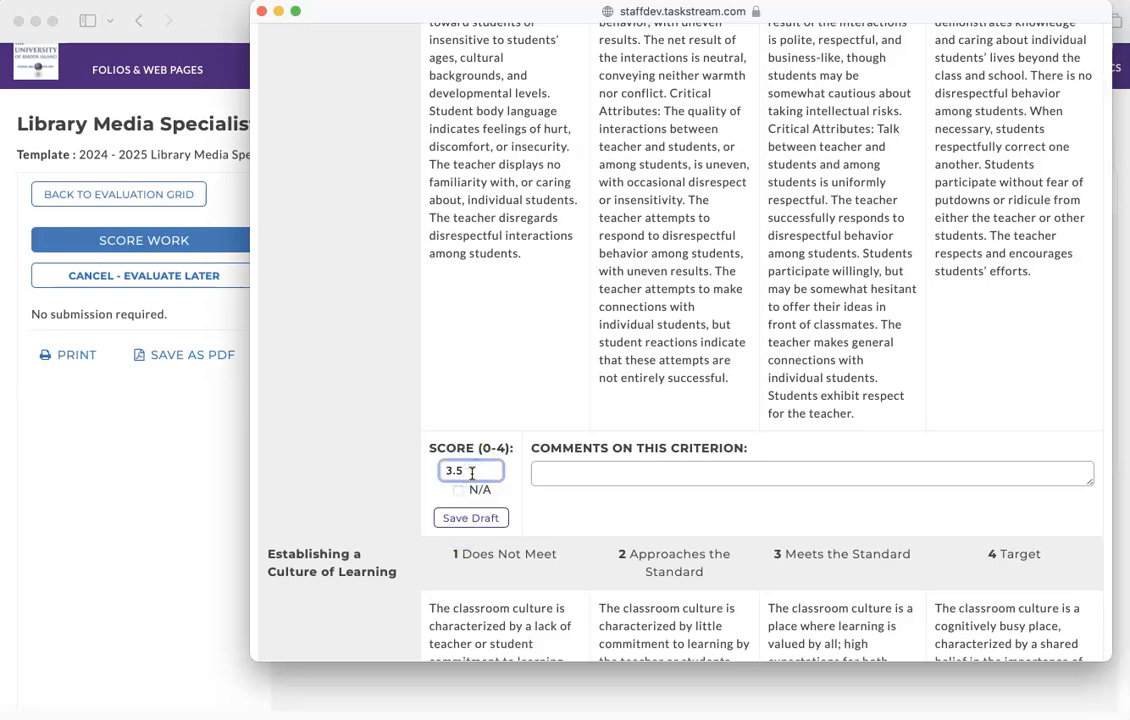
{"action": "key", "text": "BackSpace"}
{"action": "type", "text": "75"}
{"action": "left_click", "coordinate": [570, 517]}
{"action": "scroll", "coordinate": [710, 517], "scroll_direction": "up", "scroll_amount": 1}
{"action": "scroll", "coordinate": [710, 517], "scroll_direction": "down", "scroll_amount": 1}
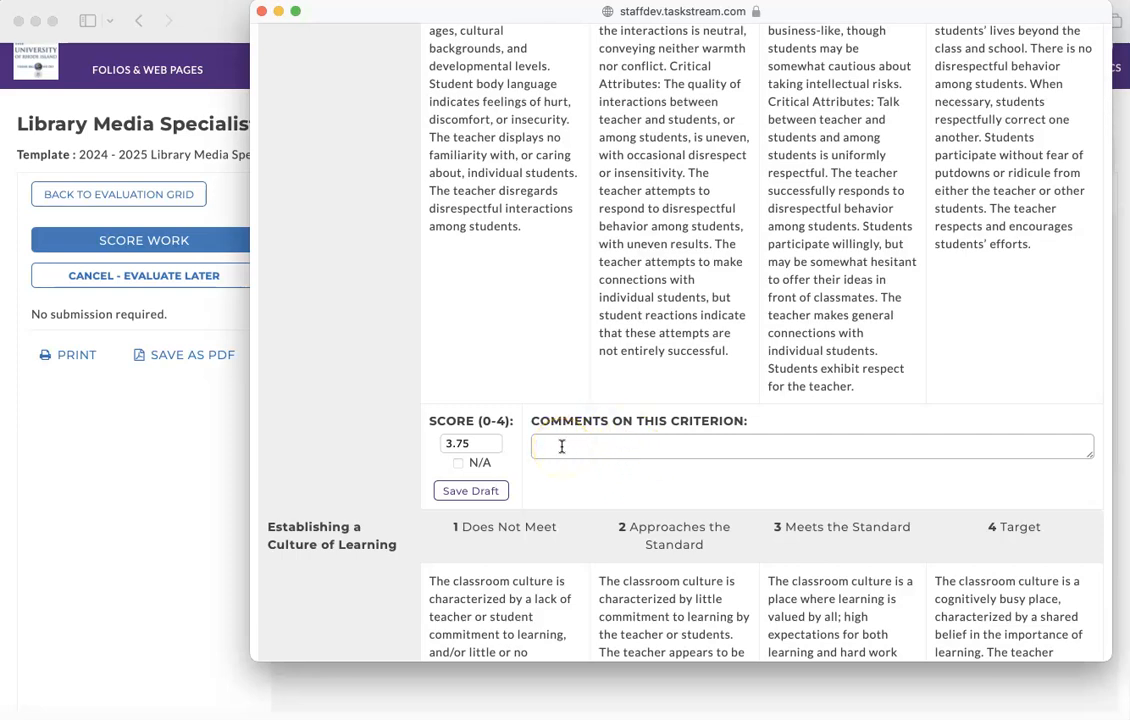
{"action": "scroll", "coordinate": [449, 315], "scroll_direction": "up", "scroll_amount": 10}
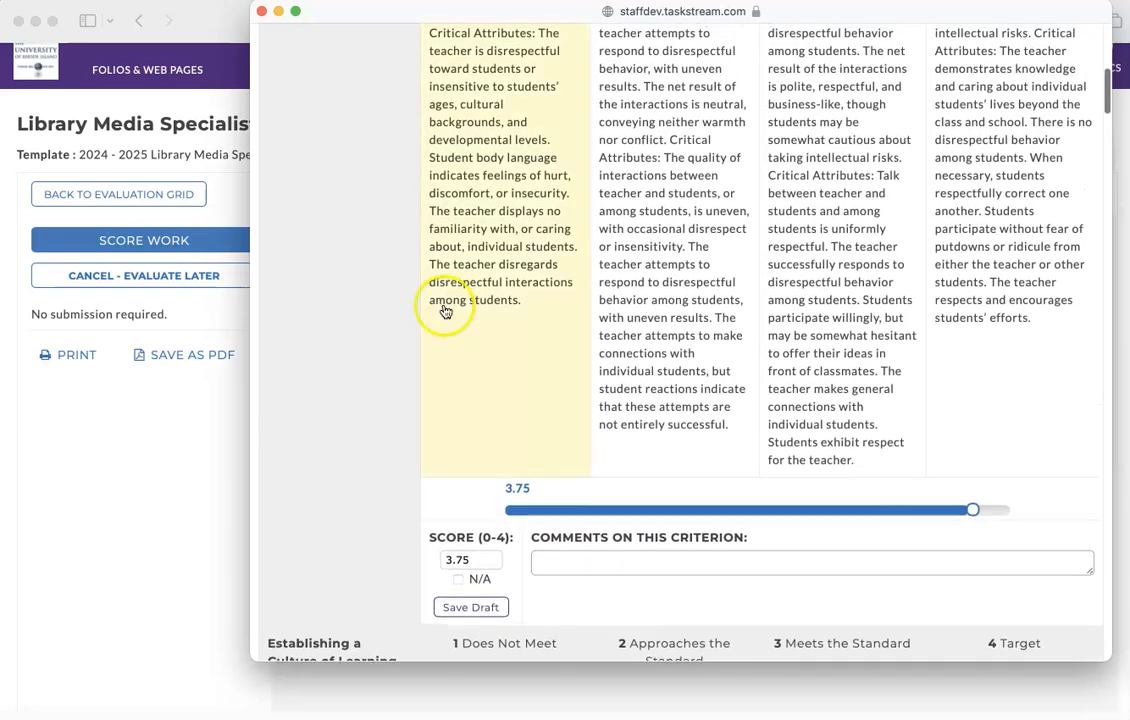
{"action": "scroll", "coordinate": [445, 311], "scroll_direction": "down", "scroll_amount": 2}
{"action": "scroll", "coordinate": [598, 358], "scroll_direction": "down", "scroll_amount": 7}
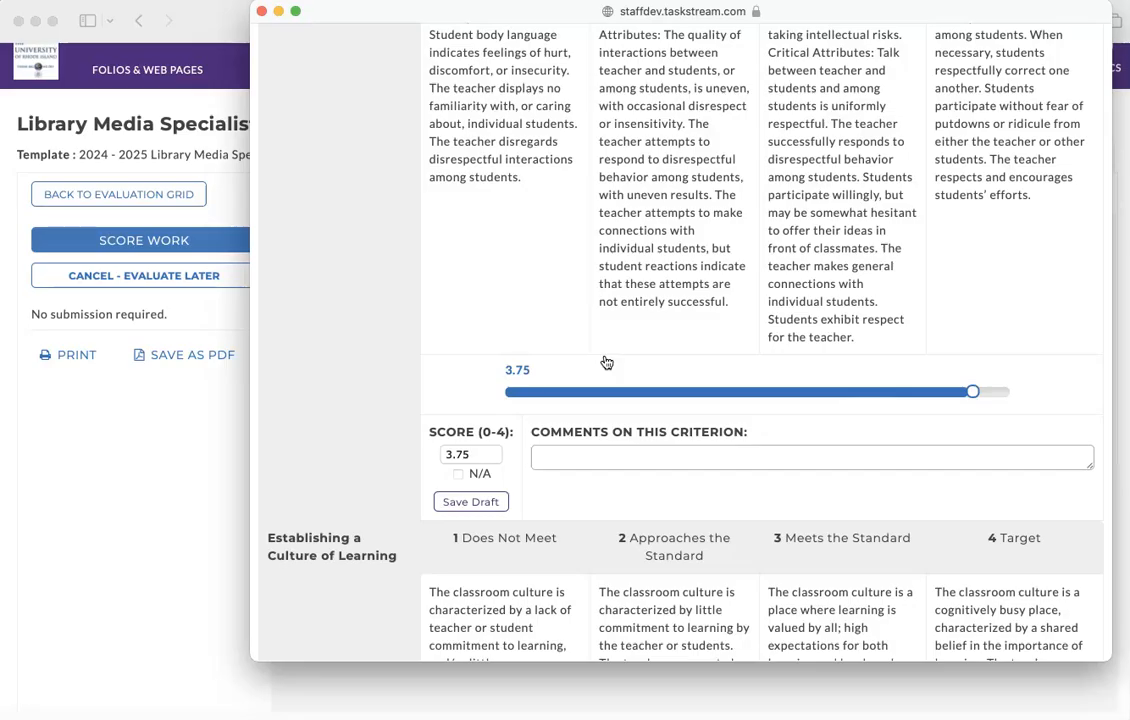
Step: Examine the closing sections of the evaluation form: Final Score, Overall Comments, optional file attachments and the Next Steps release options
{"action": "scroll", "coordinate": [597, 446], "scroll_direction": "down", "scroll_amount": 20}
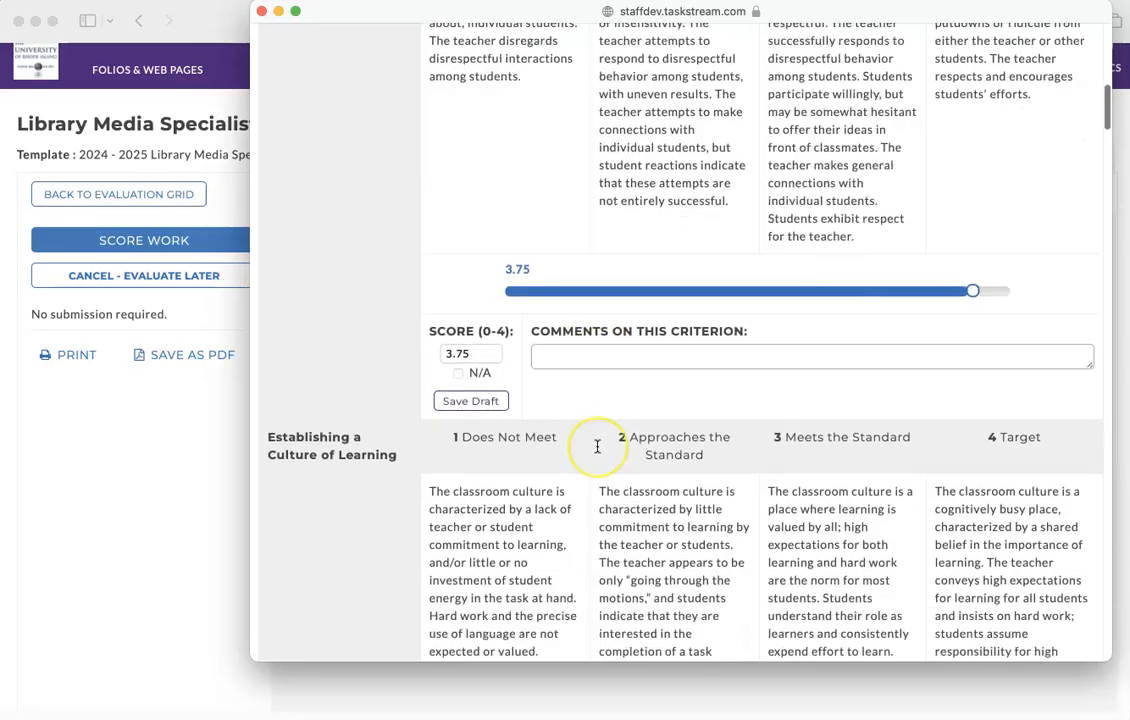
{"action": "scroll", "coordinate": [597, 446], "scroll_direction": "down", "scroll_amount": 15}
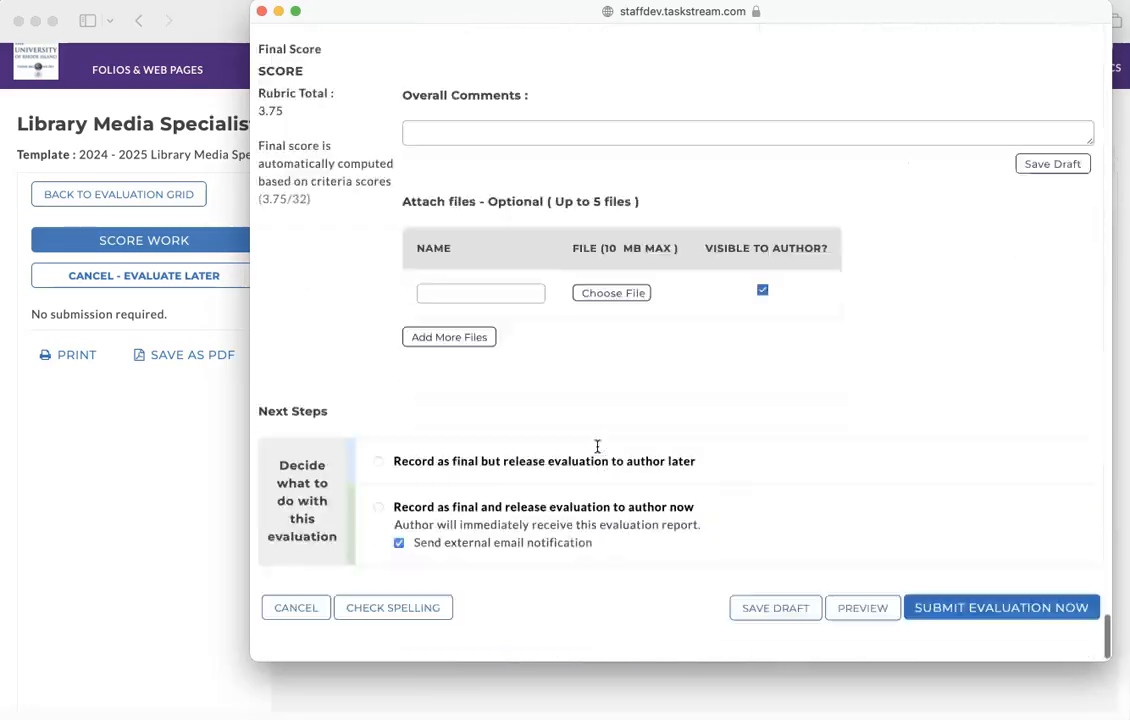
{"action": "scroll", "coordinate": [597, 446], "scroll_direction": "up", "scroll_amount": 3}
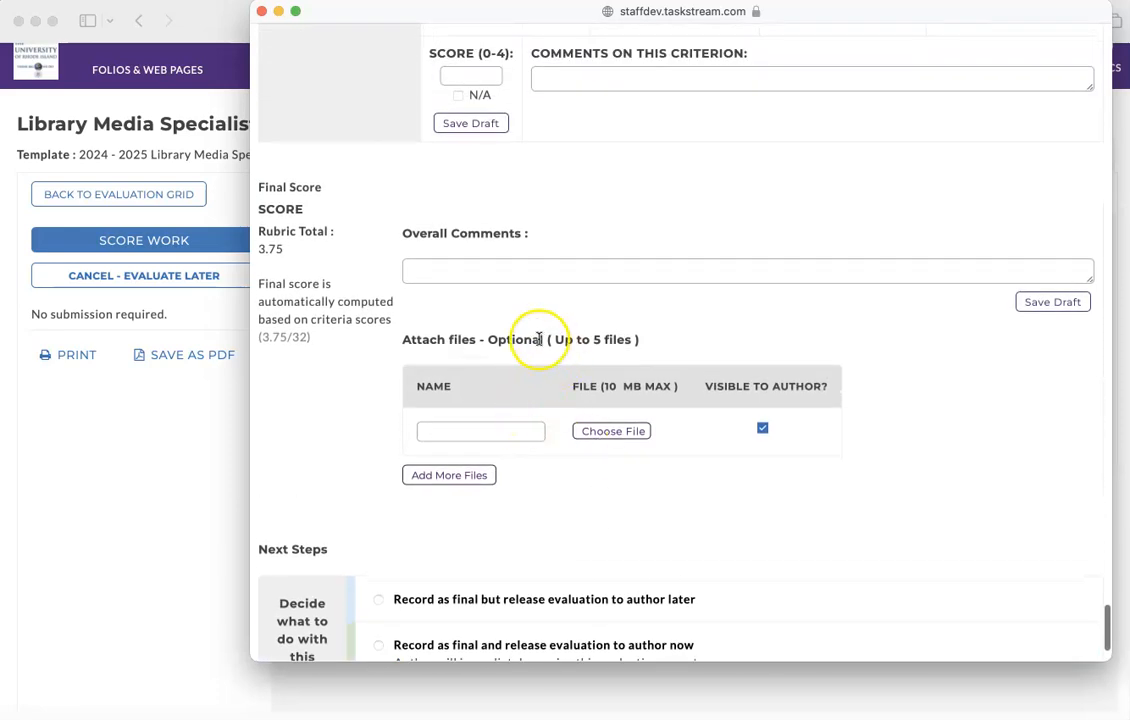
{"action": "left_click", "coordinate": [619, 440]}
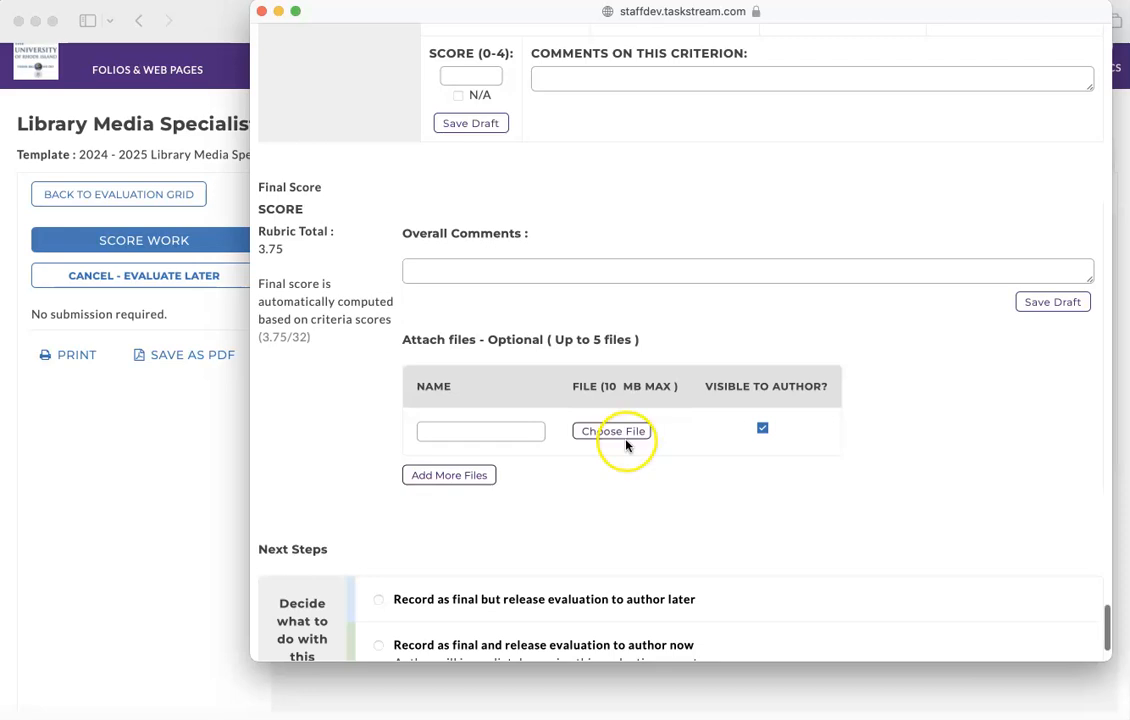
{"action": "scroll", "coordinate": [590, 466], "scroll_direction": "down", "scroll_amount": 1}
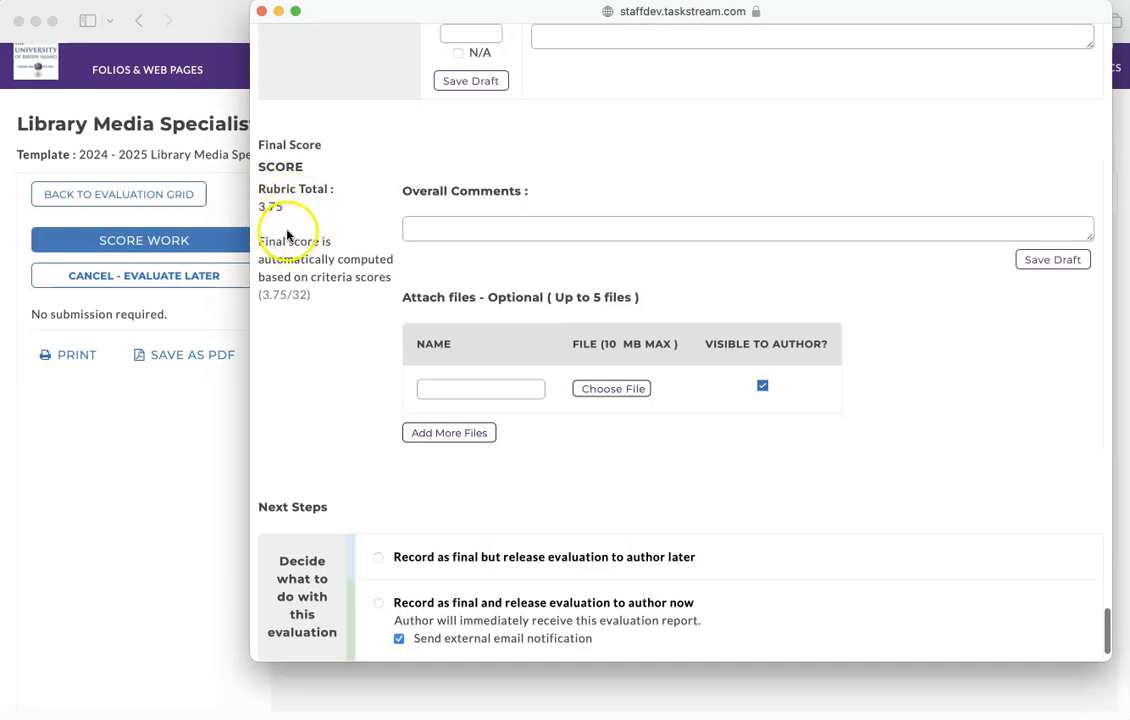
{"action": "scroll", "coordinate": [291, 332], "scroll_direction": "down", "scroll_amount": 2}
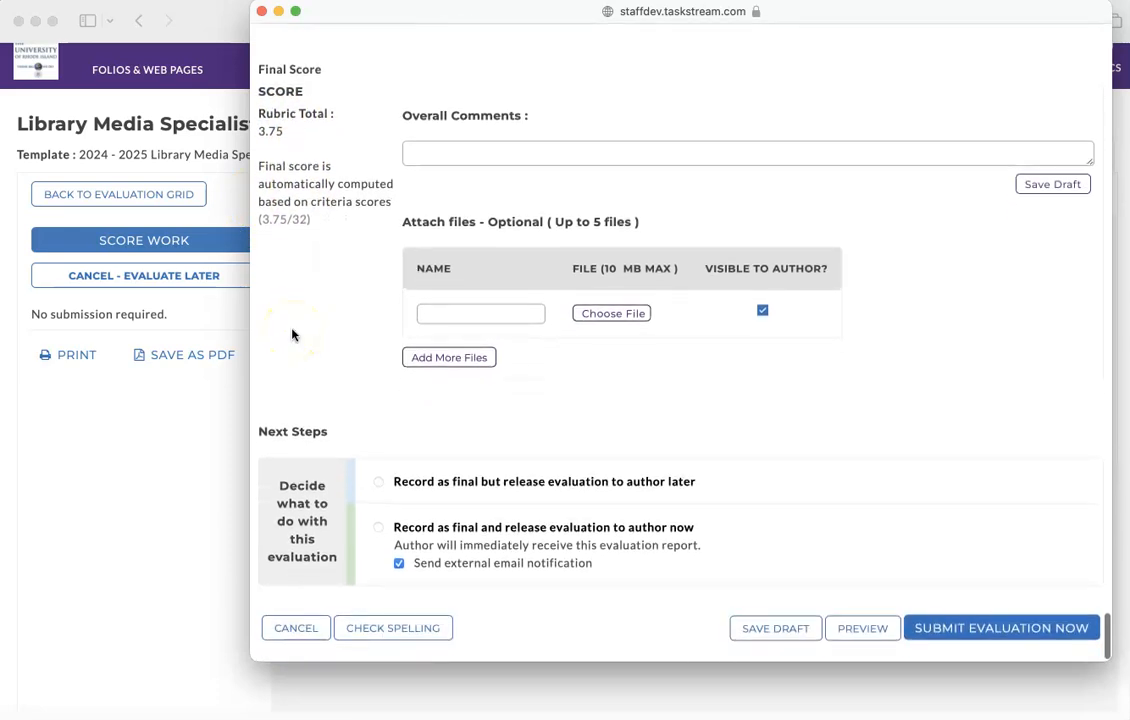